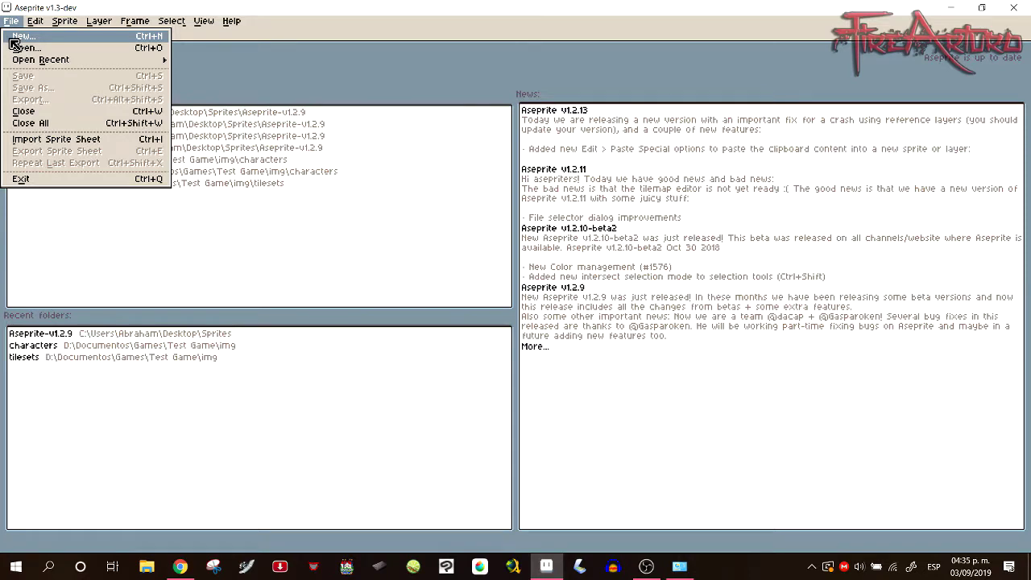
Create a new transparent RGBA sprite 144 px wide and 384 px high
left_click(19, 36)
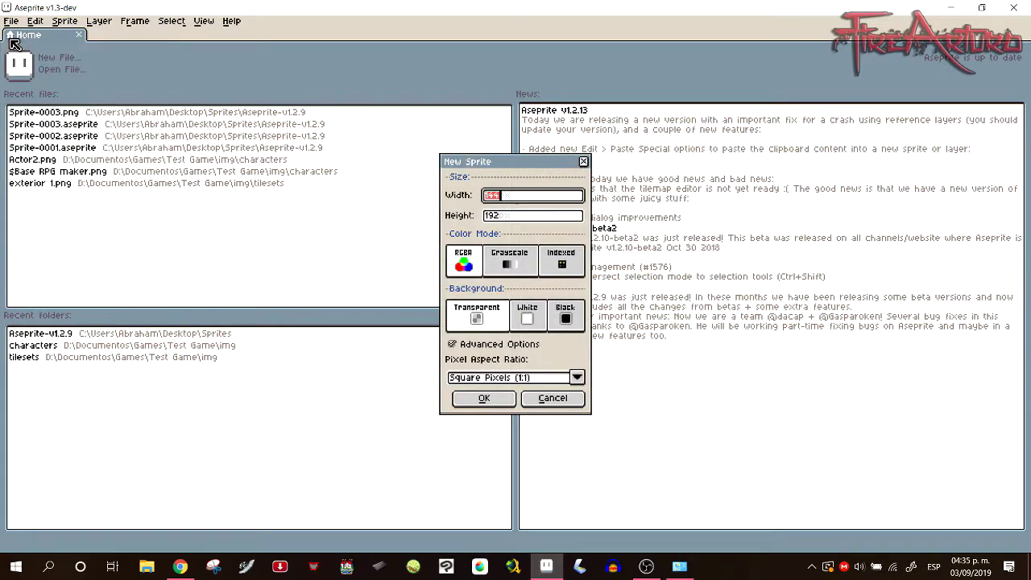
left_click(481, 215)
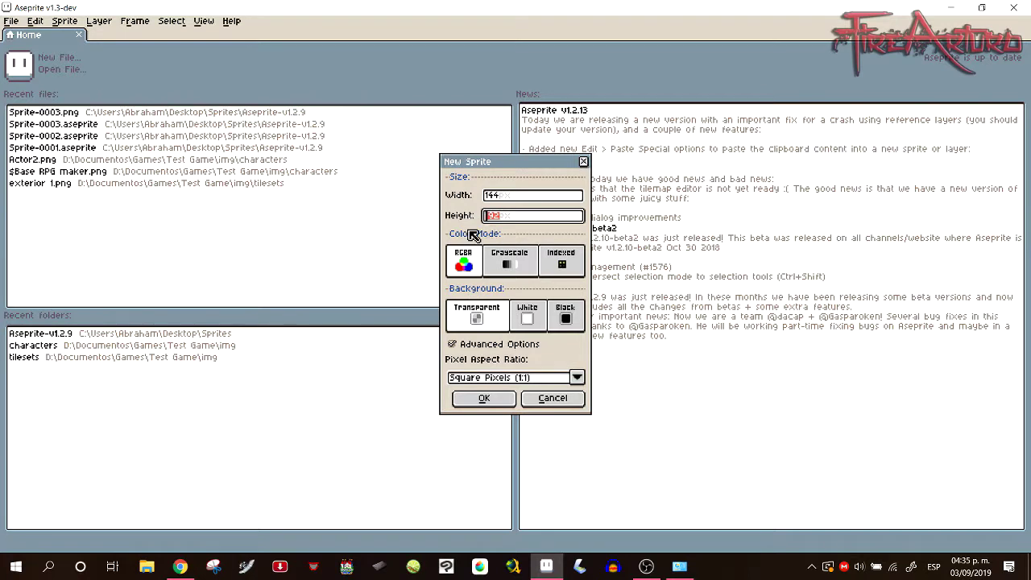
type("384")
key("Return")
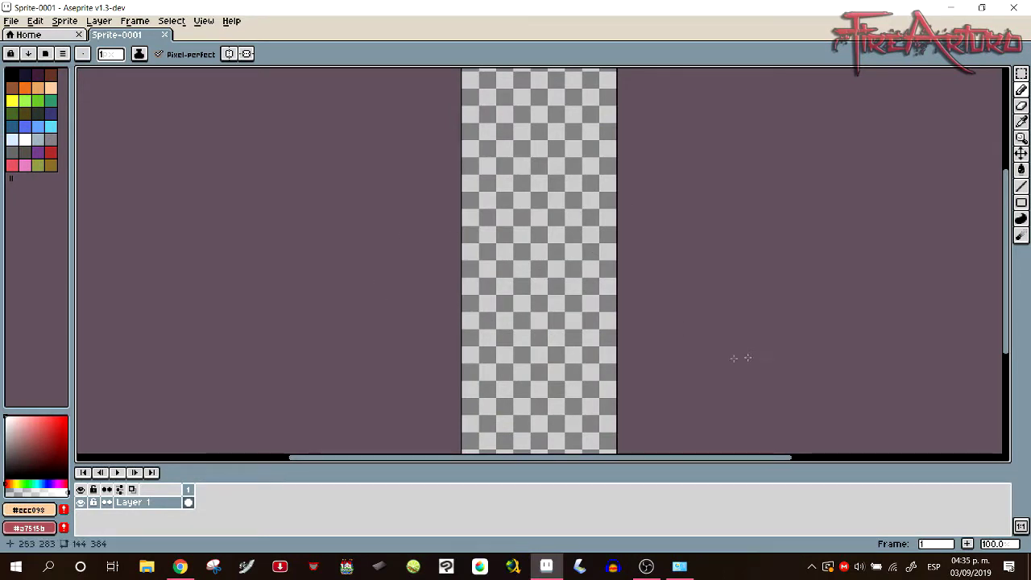
Set the canvas grid to cells 48 px wide and 96 px high
left_click(999, 543)
mouse_move(950, 525)
left_mouse_down()
mouse_move(939, 527)
mouse_move(955, 527)
left_mouse_up()
left_click(202, 22)
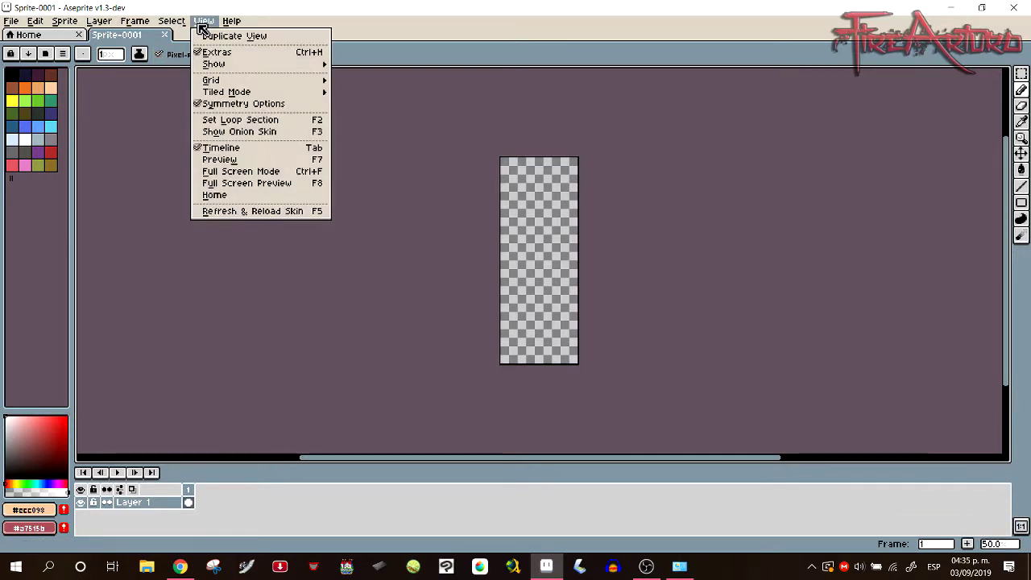
mouse_move(234, 84)
left_click(360, 82)
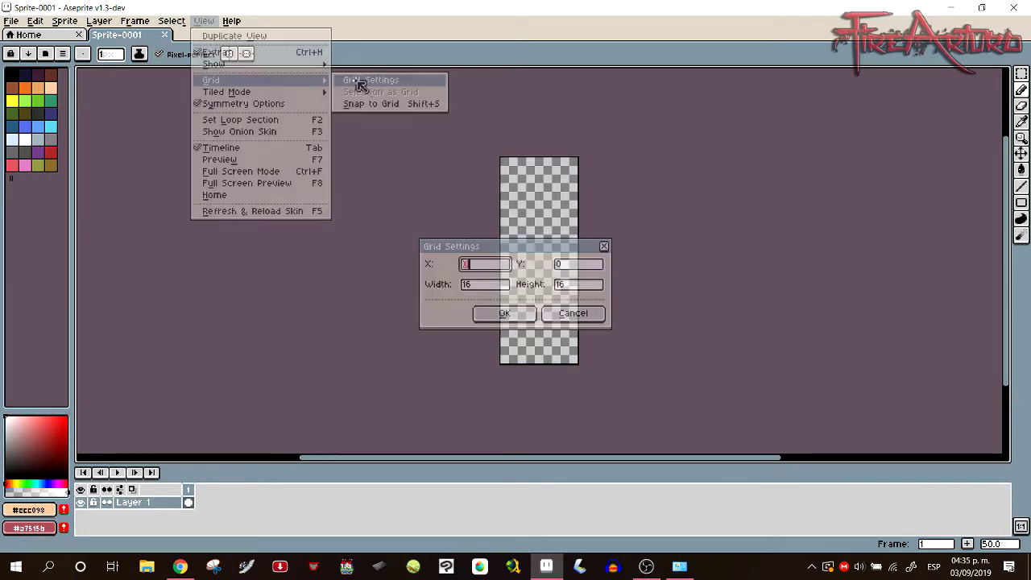
left_click(483, 284)
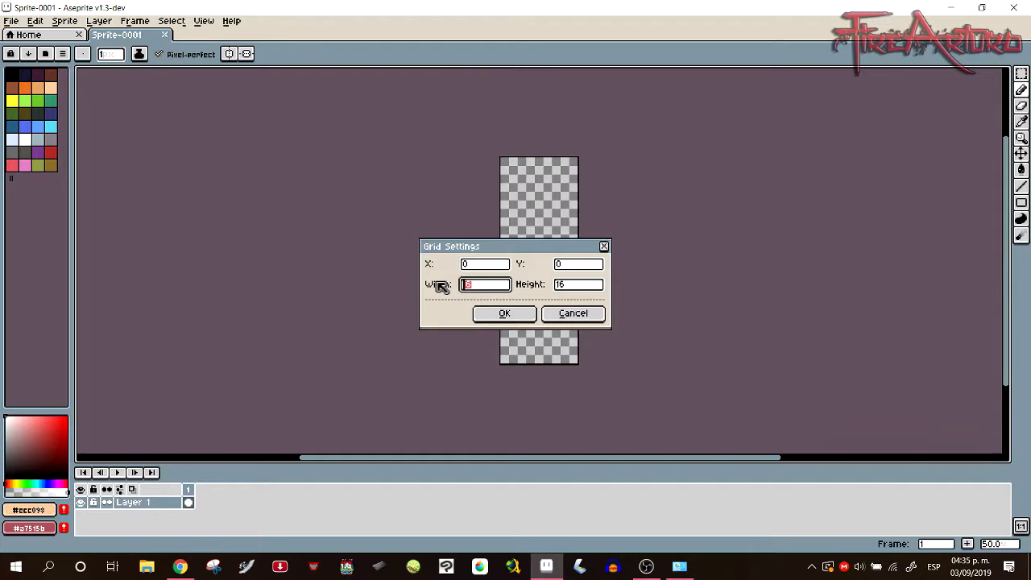
key("Tab")
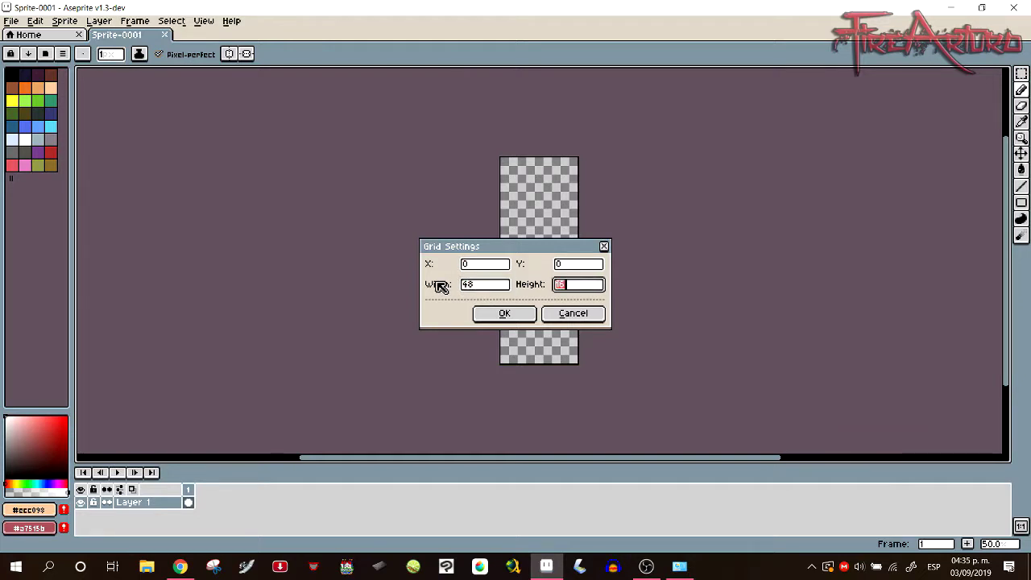
type("9")
key("Return")
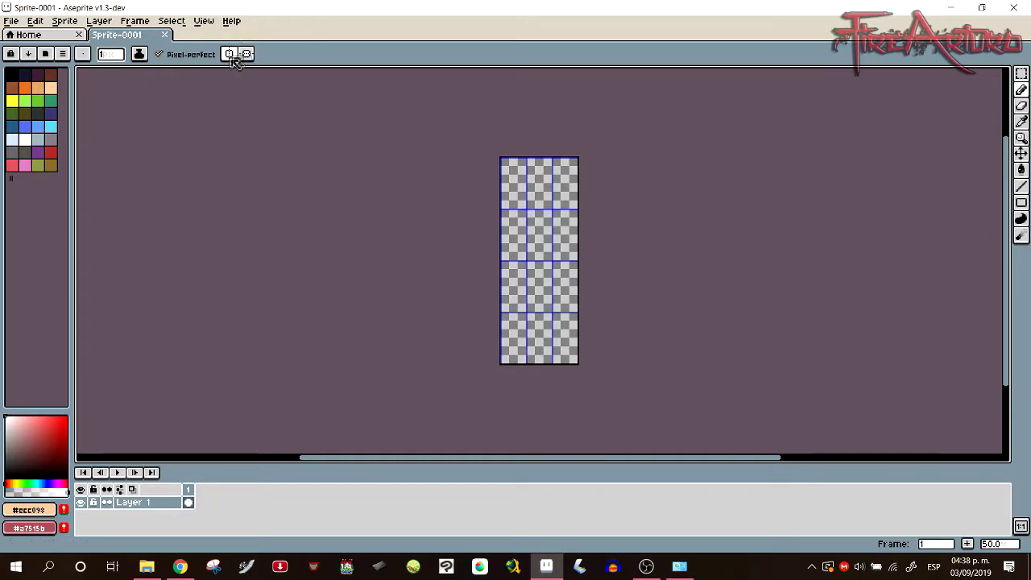
Turn on horizontal symmetry for drawing and magnify the canvas to 400%
left_click(206, 22)
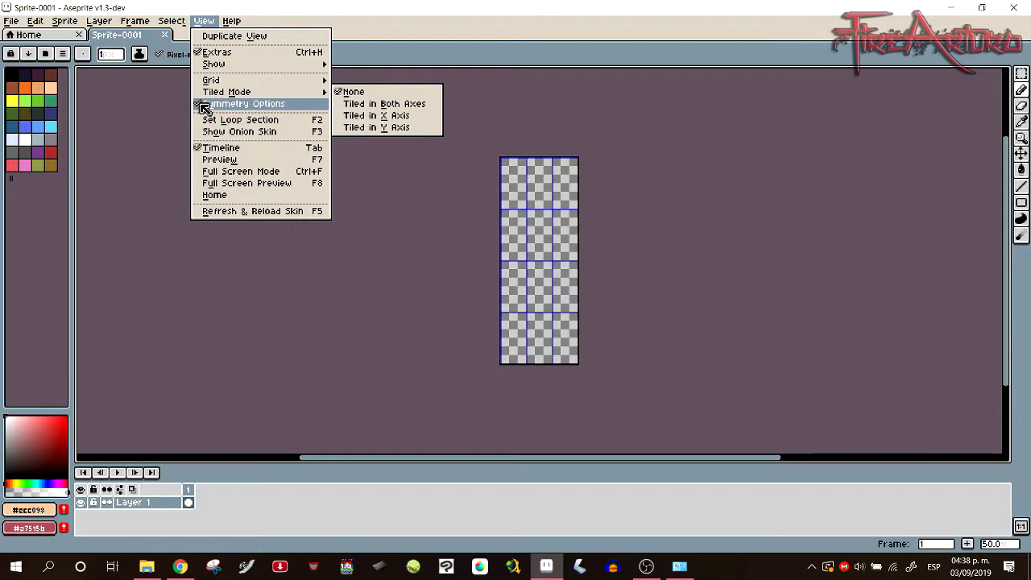
left_click(196, 300)
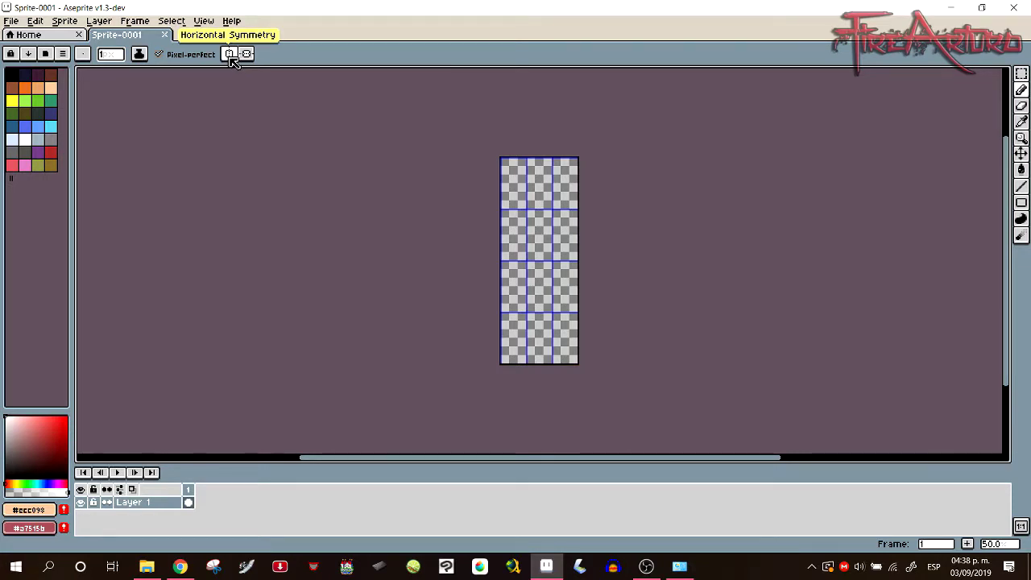
left_click(230, 56)
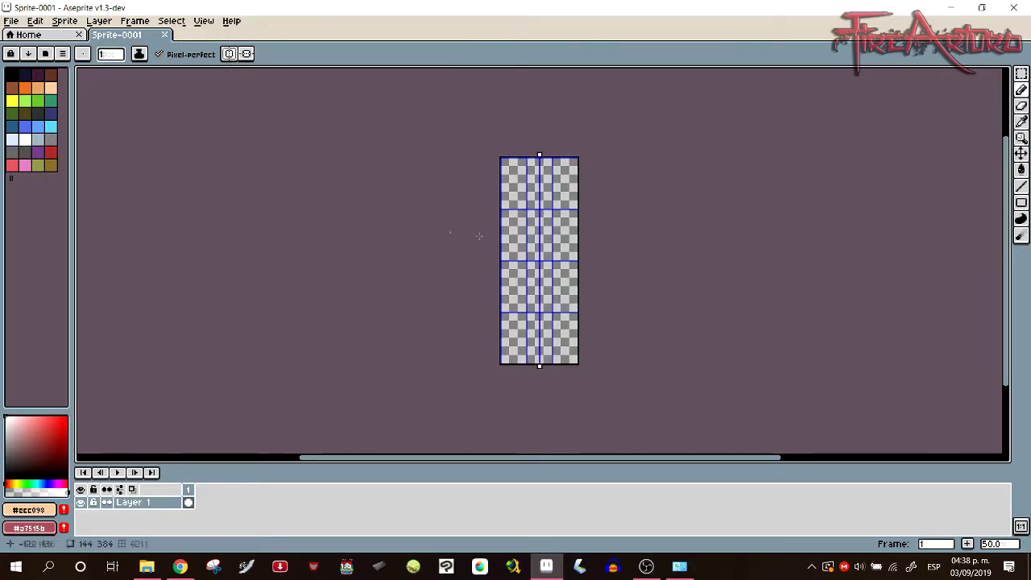
key("4")
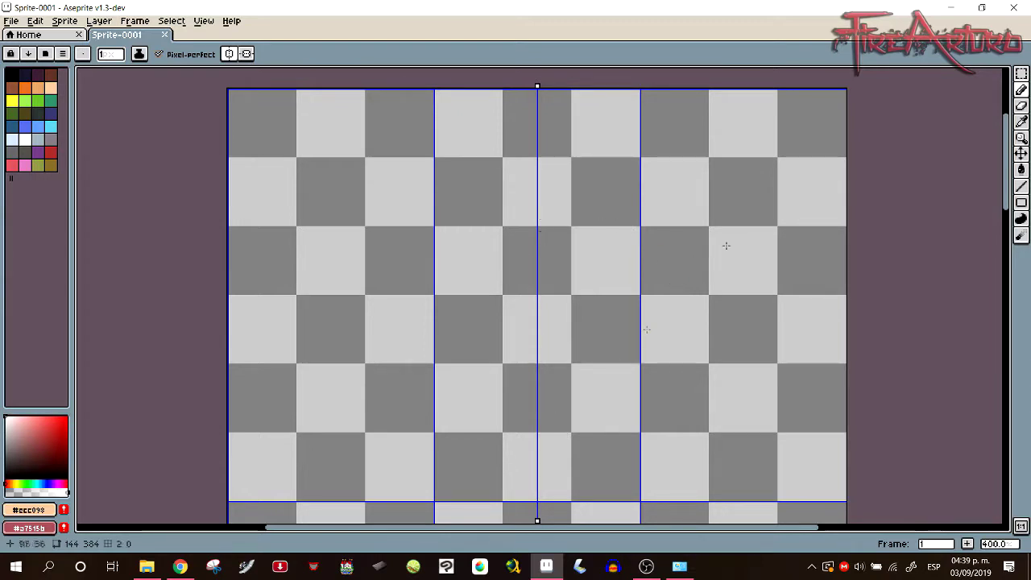
left_click_drag(1007, 151, 1012, 223)
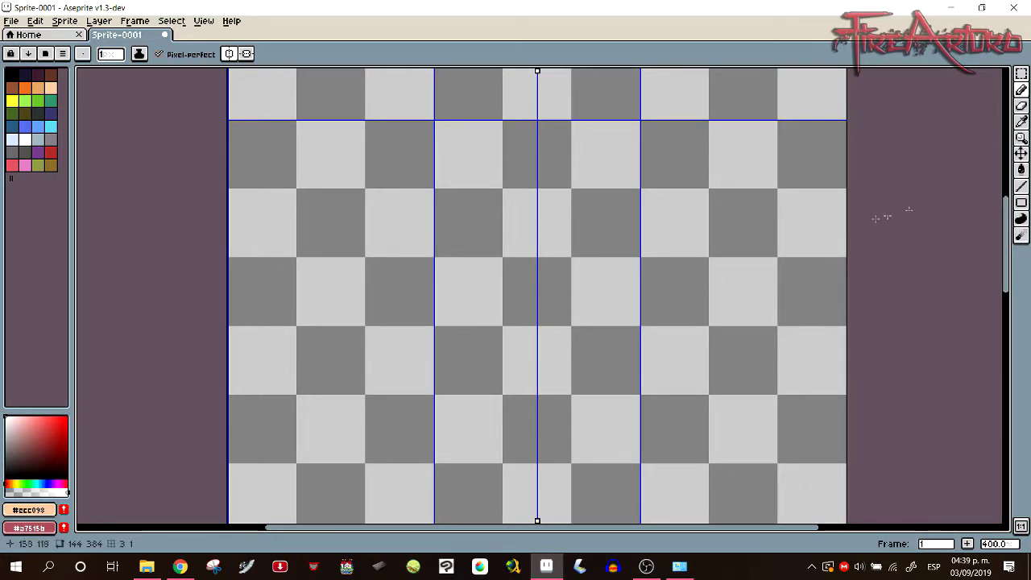
left_click_drag(1005, 219, 1016, 313)
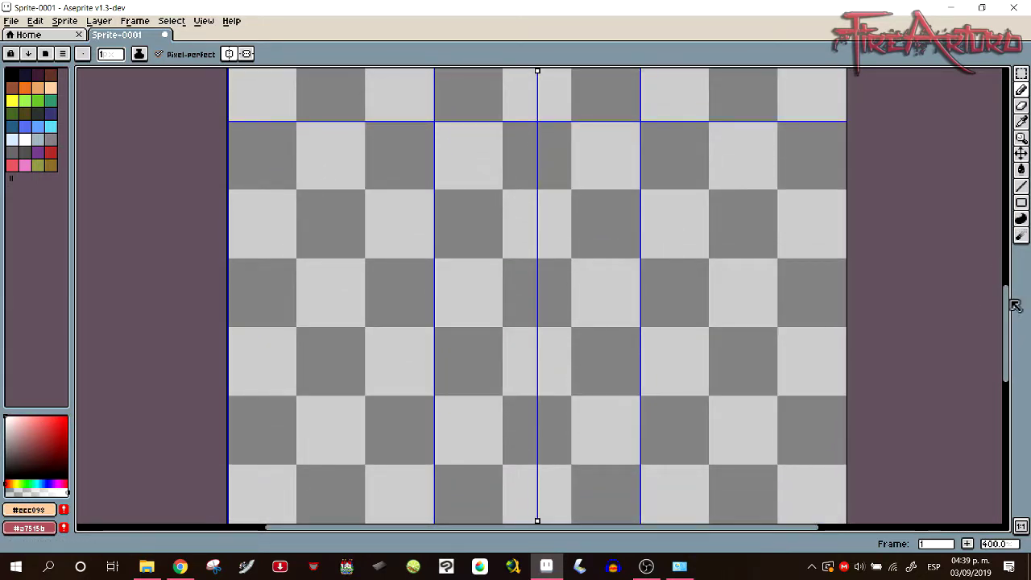
left_click_drag(1012, 317, 1007, 414)
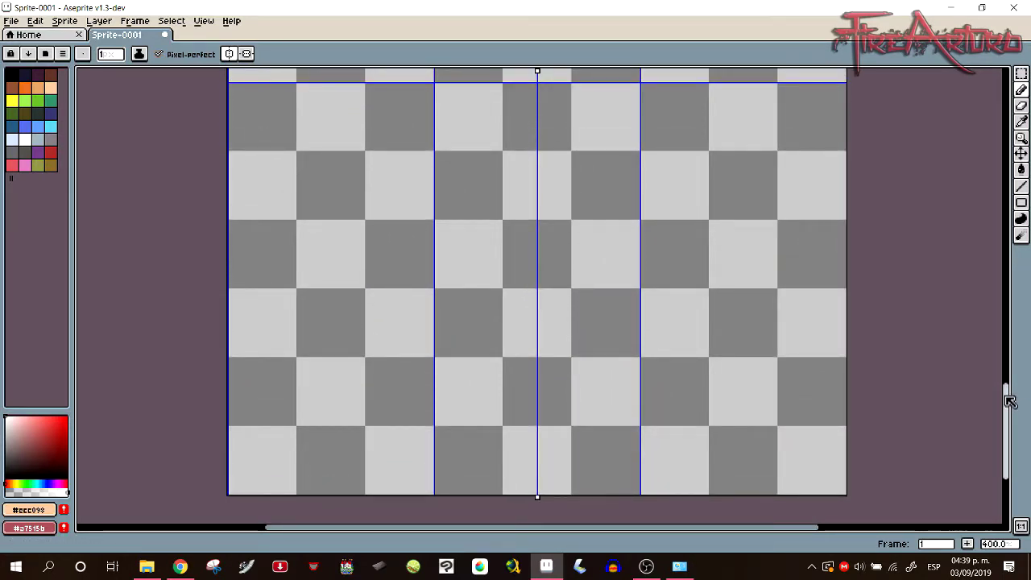
left_click_drag(1011, 403, 984, 134)
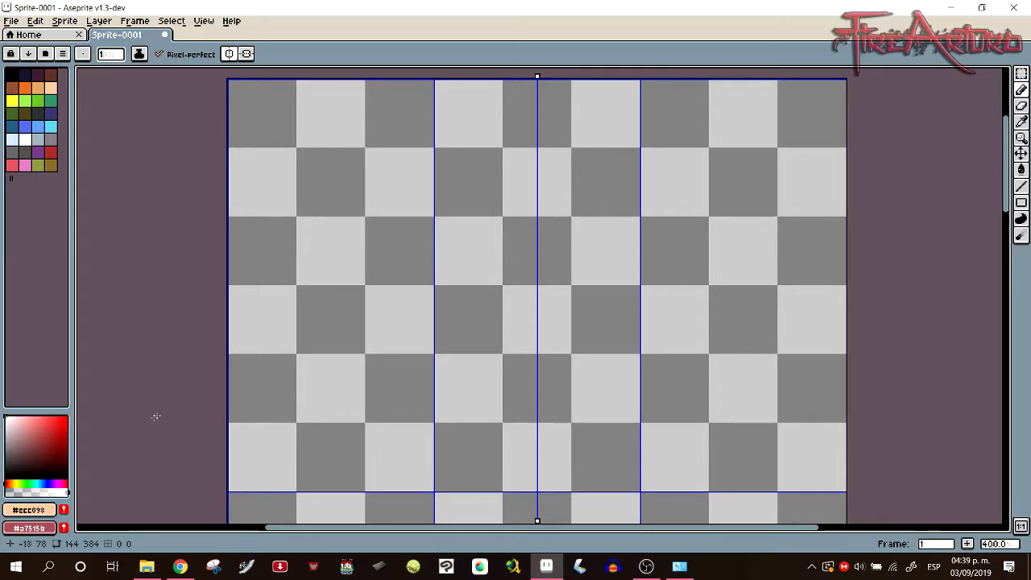
Set the drawing colour to a reddish brown with hue 6°, saturation 56% and value 60%
left_click(9, 483)
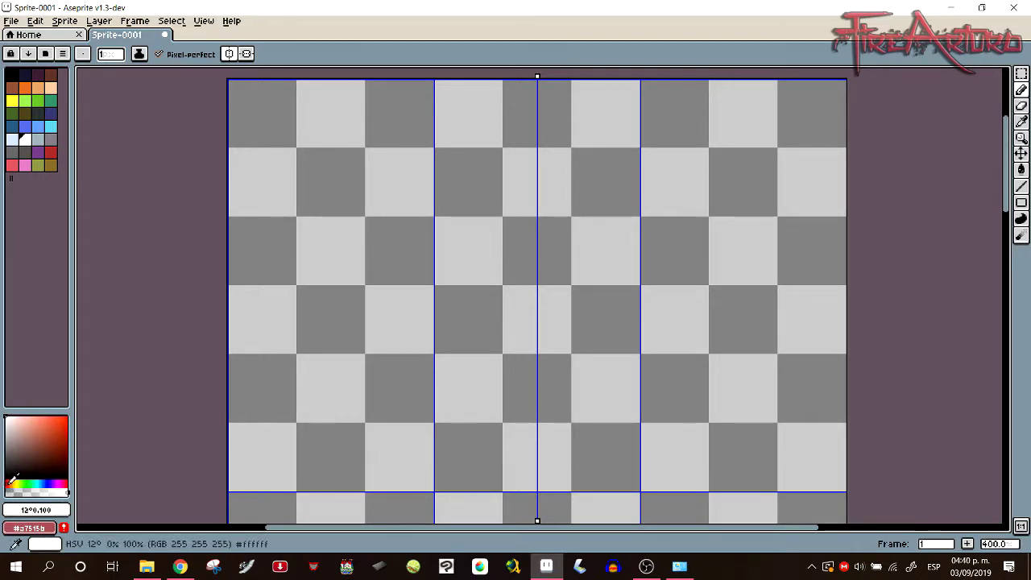
left_click(46, 439)
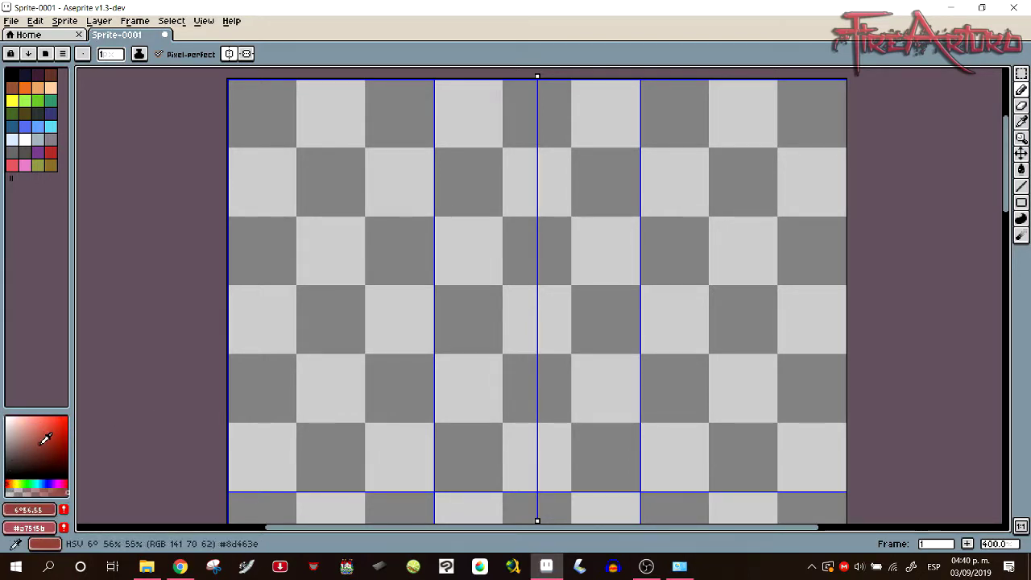
left_click(40, 441)
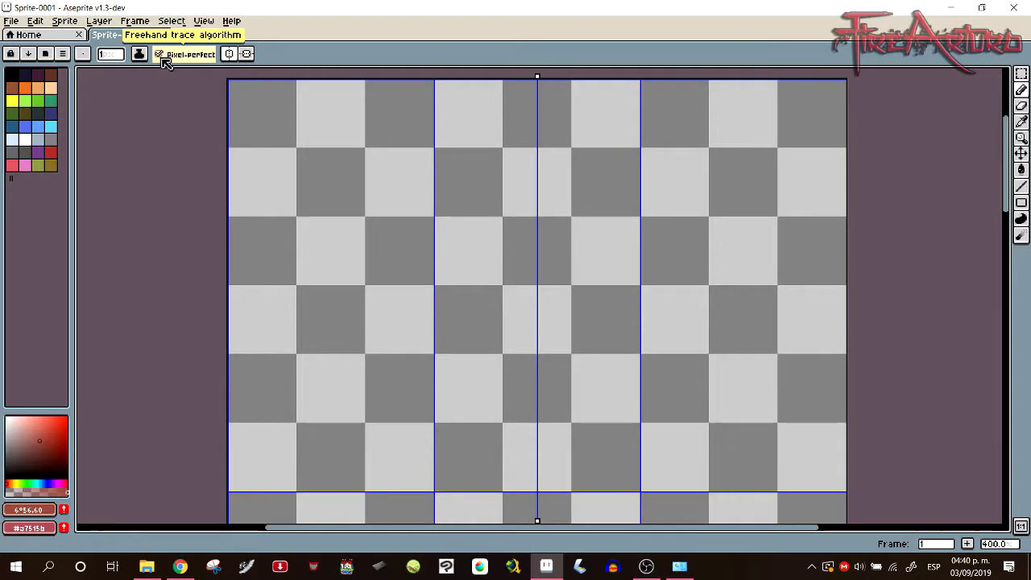
mouse_move(607, 177)
left_mouse_down()
mouse_move(464, 173)
mouse_move(509, 157)
mouse_move(539, 190)
left_mouse_up()
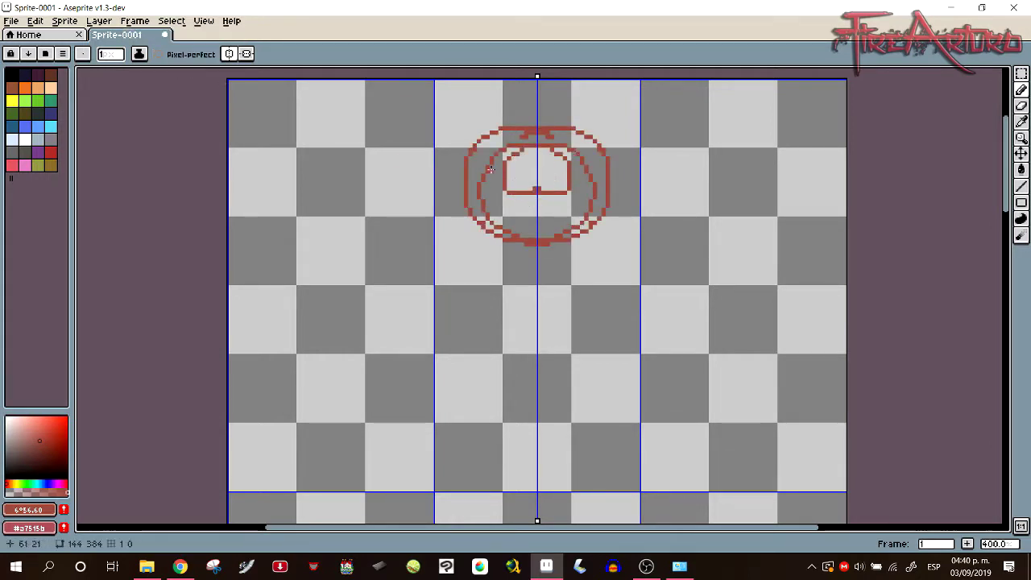
key("Delete")
left_click(194, 55)
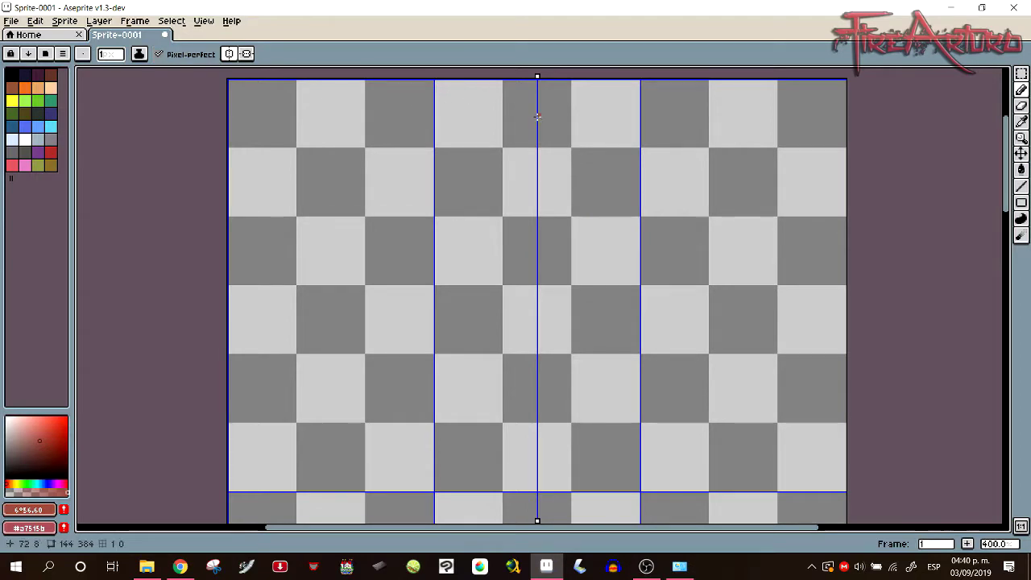
mouse_move(535, 99)
left_mouse_down()
mouse_move(596, 137)
mouse_move(537, 202)
left_mouse_up()
key("ctrl+z")
mouse_move(519, 111)
left_mouse_down()
mouse_move(479, 135)
mouse_move(469, 185)
left_mouse_up()
key("ctrl+z")
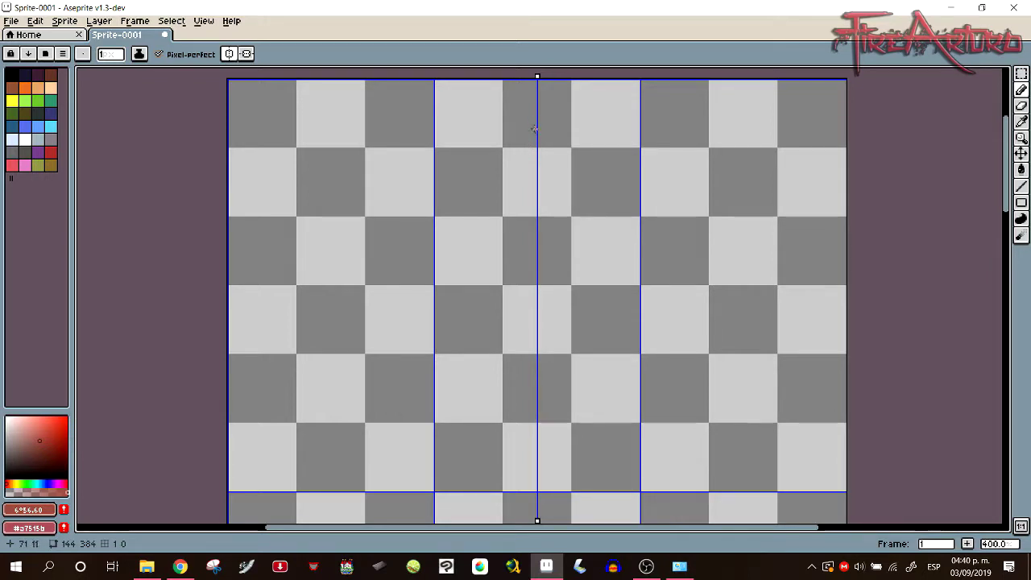
Draw the rounded head outline mirrored about the symmetry axis in the middle cell of the top row
mouse_move(535, 123)
left_mouse_down()
mouse_move(492, 166)
mouse_move(497, 206)
mouse_move(519, 228)
left_mouse_up()
key("ctrl+z")
key("ctrl+z")
key("ctrl+z")
mouse_move(535, 113)
left_mouse_down()
mouse_move(487, 183)
mouse_move(491, 149)
mouse_move(535, 231)
left_mouse_up()
key("ctrl+z")
Outline the torso from the neck to the crotch and draw both straight legs below it
left_click_drag(509, 231, 536, 356)
left_click_drag(505, 349, 505, 455)
key("e")
key("b")
mouse_move(534, 357)
left_mouse_down()
mouse_move(507, 429)
mouse_move(531, 456)
left_mouse_up()
key("ctrl+z")
Draw the arms with forearms and hands beside the torso, and add the ankles and feet
mouse_move(501, 231)
left_mouse_down()
mouse_move(483, 278)
mouse_move(501, 275)
left_mouse_up()
left_click_drag(507, 459, 529, 459)
mouse_move(505, 461)
left_mouse_down()
mouse_move(530, 454)
mouse_move(518, 484)
left_mouse_up()
key("ctrl+z")
left_click_drag(480, 302, 483, 348)
left_click_drag(496, 303, 496, 348)
left_click_drag(479, 348, 496, 362)
left_click_drag(503, 472, 504, 485)
Erase the stray pixels at the shoulders, inner arms, wrists and crotch of the body outline
key("e")
left_click_drag(486, 257, 497, 257)
left_click_drag(505, 235, 505, 253)
left_click_drag(518, 317, 535, 322)
left_click_drag(508, 348, 525, 355)
left_click_drag(486, 305, 491, 304)
Clean up the ankle lines, leaving only short marks above each foot
mouse_move(526, 467)
left_mouse_down()
mouse_move(616, 534)
mouse_move(566, 459)
left_mouse_up()
key("b")
left_click(548, 455)
left_click(565, 455)
key("e")
left_click(544, 455)
left_click(569, 455)
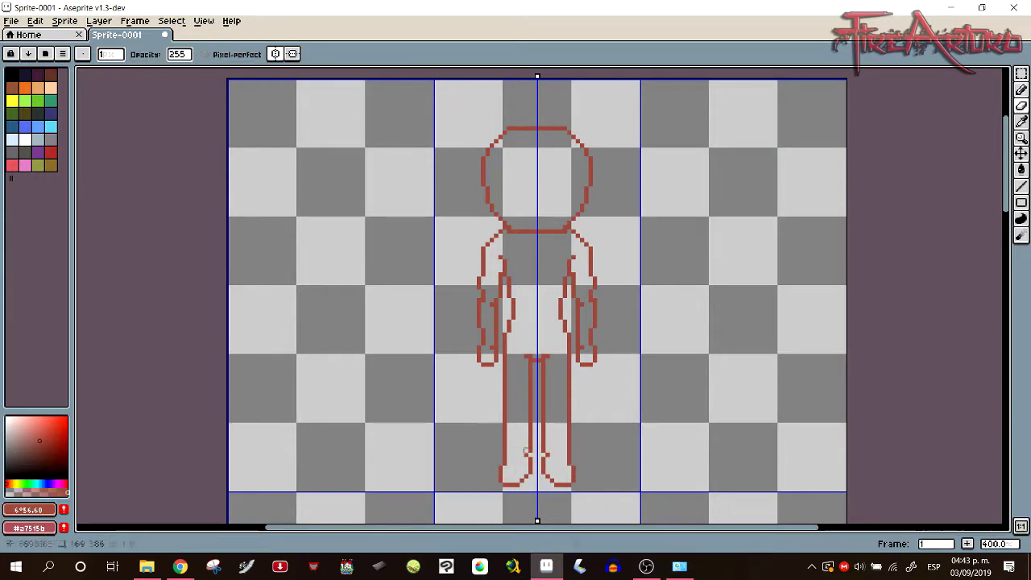
Select the head outline with the Lasso and scale it down slightly in width and height
key("b")
left_click(1021, 73)
mouse_move(537, 104)
left_mouse_down()
mouse_move(582, 228)
mouse_move(537, 245)
left_mouse_up()
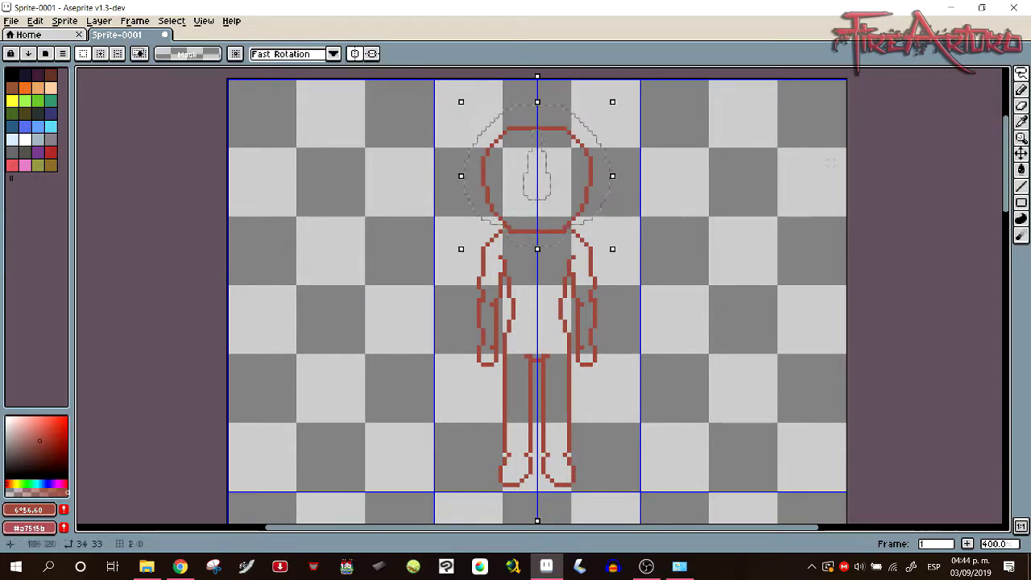
left_click_drag(521, 148, 552, 203)
left_click_drag(615, 177, 607, 178)
left_click_drag(533, 102, 533, 124)
left_click_drag(552, 160, 552, 154)
left_click_drag(603, 182, 593, 182)
left_click(623, 295)
Redraw the jaw line and add detail lines for the chest, abdomen, hips and knees
left_click(1021, 89)
left_click(567, 220)
key("ctrl+z")
left_click_drag(559, 228, 537, 231)
left_click_drag(537, 279, 552, 283)
left_click_drag(547, 300, 548, 326)
left_click_drag(537, 248, 544, 248)
left_click_drag(537, 252, 537, 268)
key("ctrl+z")
left_click_drag(560, 343, 556, 347)
left_click_drag(556, 403, 561, 402)
Redraw the head's edge and erase its doubled pixels, leaving a one-pixel outline matching on both sides
scroll(538, 111, "up", 4)
mouse_move(449, 449)
left_mouse_down()
mouse_move(410, 259)
mouse_move(461, 204)
left_mouse_up()
key("e")
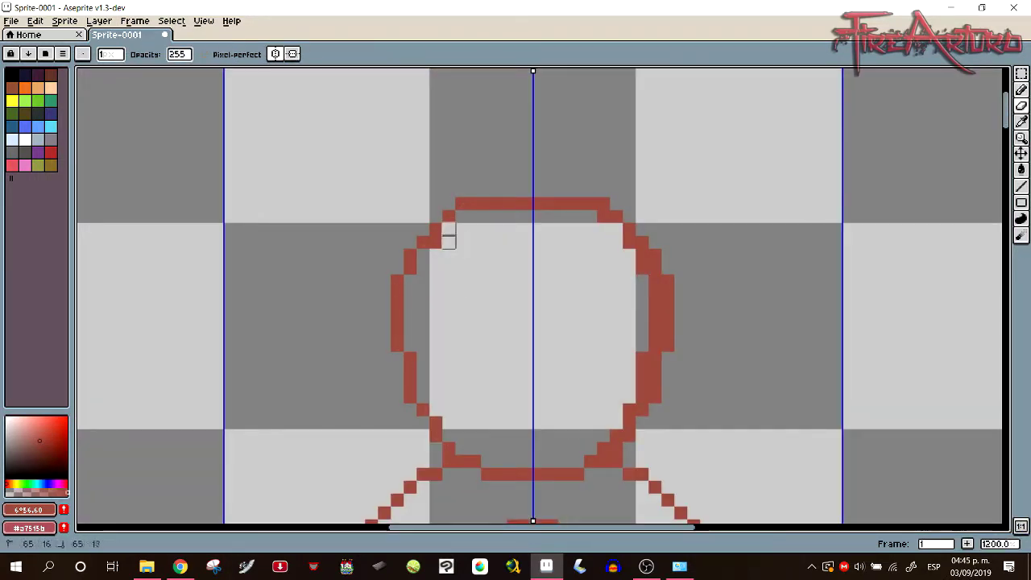
mouse_move(441, 242)
left_mouse_down()
mouse_move(410, 287)
mouse_move(461, 435)
left_mouse_up()
left_click(603, 448)
left_click(603, 216)
Select the head outline and move it up two pixels, away from the torso
scroll(984, 179, "down", 3)
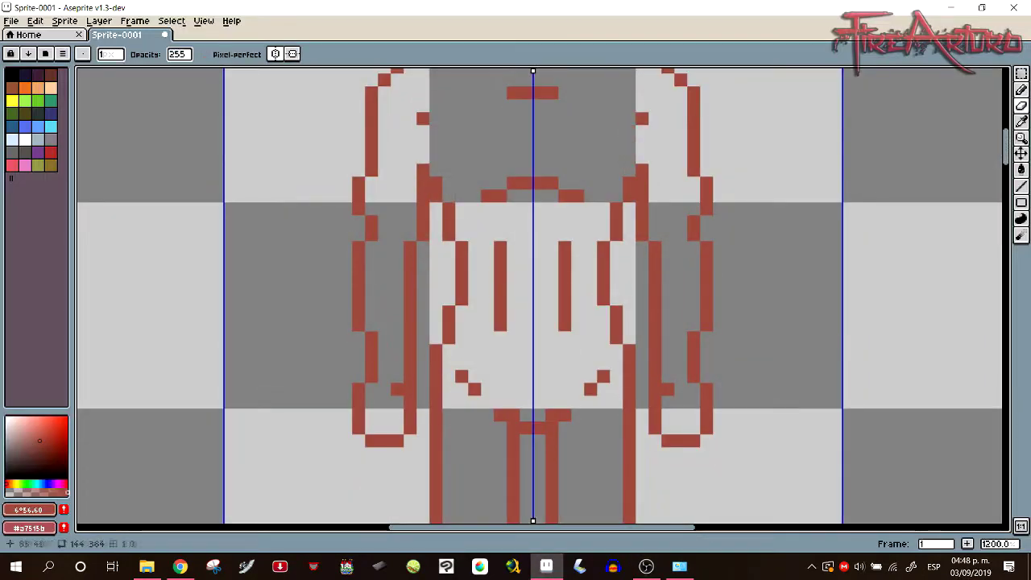
scroll(532, 242, "up", 2)
scroll(536, 282, "down", 3)
left_click(1021, 74)
left_click_drag(437, 185, 609, 341)
left_click(970, 74)
mouse_move(534, 208)
left_mouse_down()
mouse_move(515, 361)
mouse_move(506, 357)
left_mouse_up()
key("Up")
key("Up")
key("ctrl+d")
Draw the sides of the neck and the collarbones between the head and shoulders
left_click(1021, 89)
left_click_drag(502, 347, 492, 353)
left_click_drag(500, 360, 526, 367)
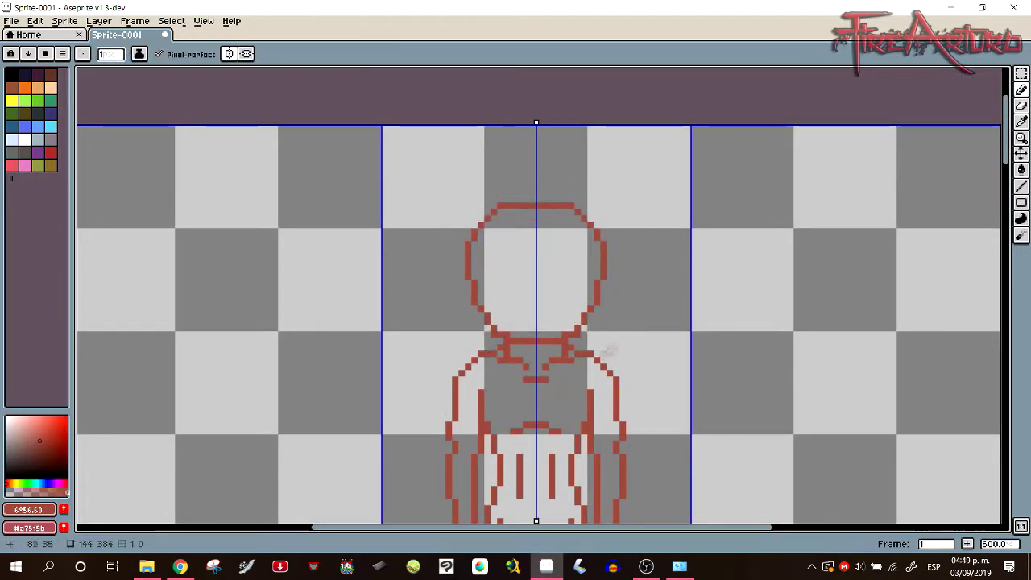
Draw flat eyebrows, square eyes and a small nose on the face, and fill the figure with light skin tone
left_click_drag(1005, 128, 1005, 135)
left_click_drag(494, 241, 525, 240)
left_click(508, 256)
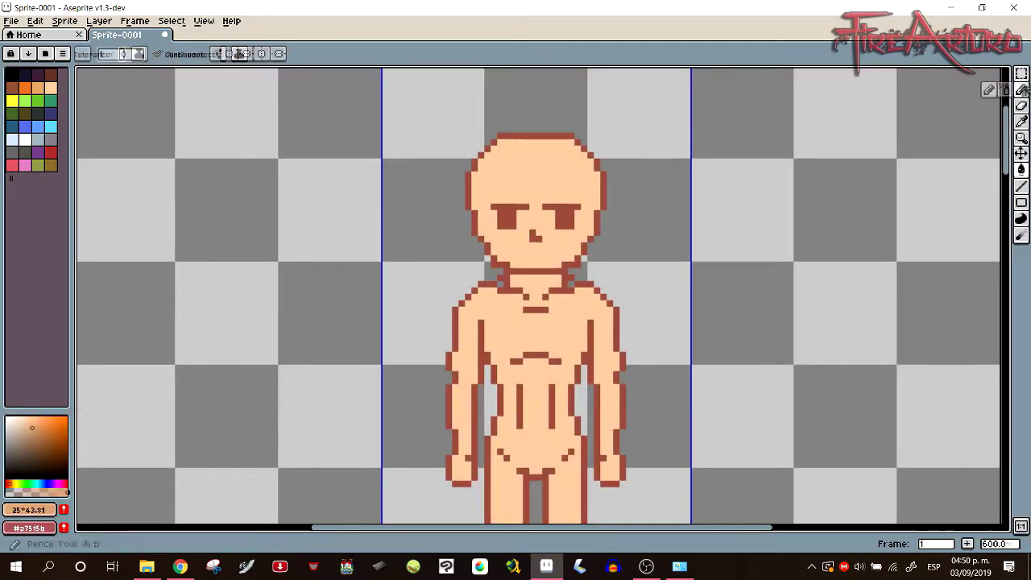
Shade the edges of the face, chest, arms and legs with the darker skin tone #cf9a74
left_click(1021, 89)
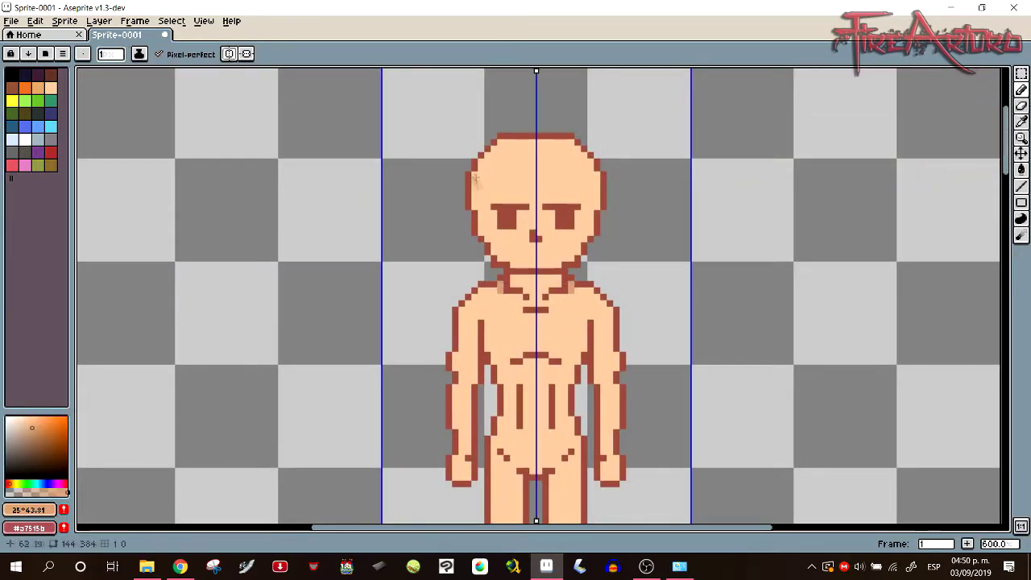
left_click_drag(494, 249, 532, 264)
left_click(1021, 89)
right_click(474, 229, "alt")
left_click_drag(468, 214, 468, 227)
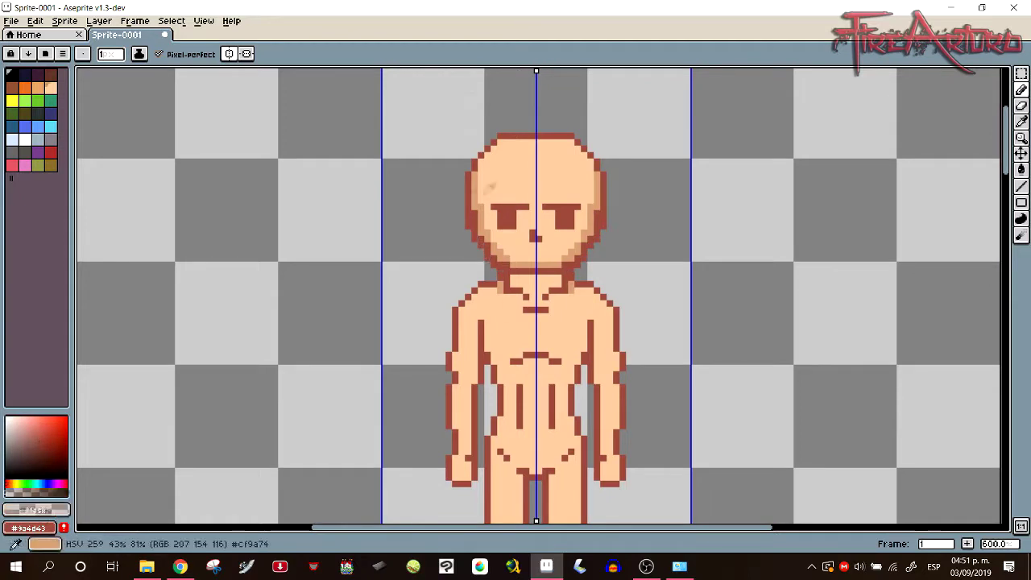
left_click(489, 186, "alt")
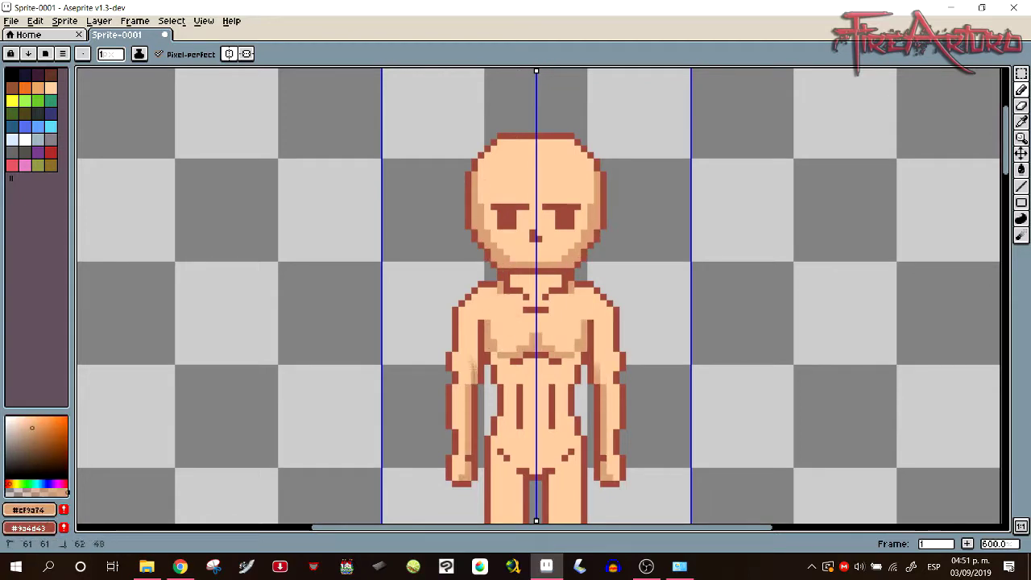
scroll(536, 322, "down", 3)
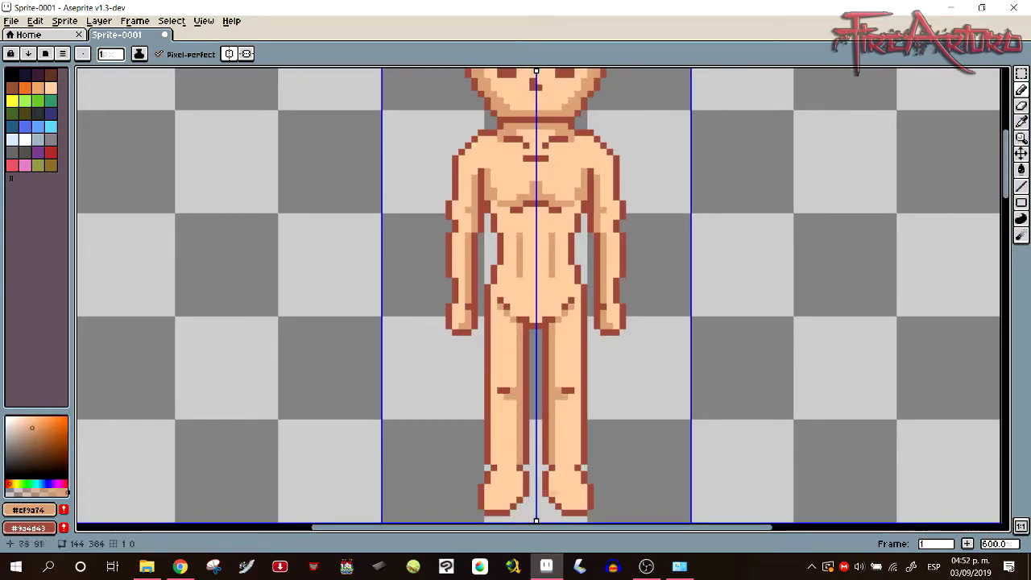
Select the skin area inside the body outline and soften its shading with the Blur tool at brush size 3
key("w")
left_click(555, 207)
key("ctrl+d")
key("b")
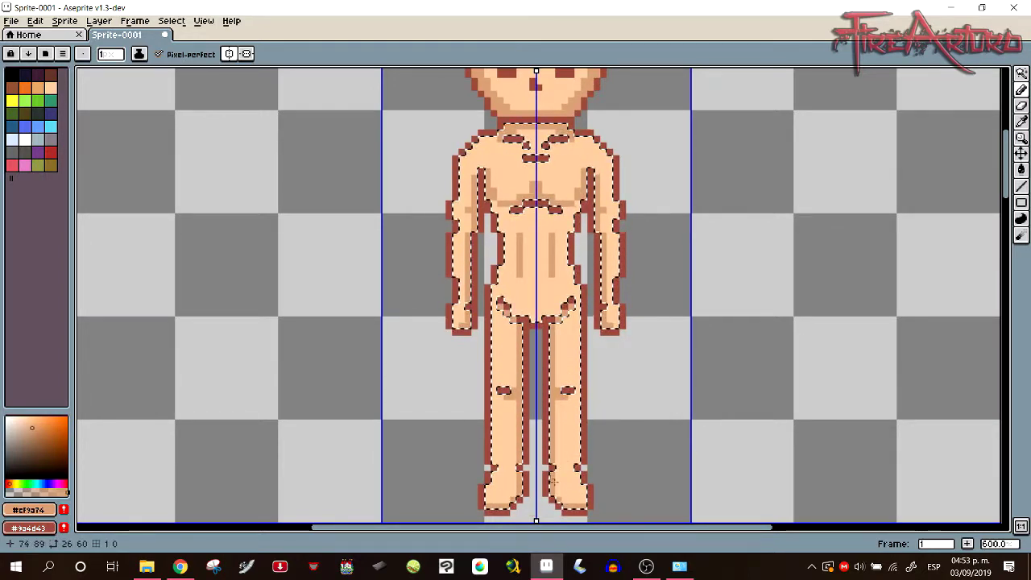
left_click(1022, 240)
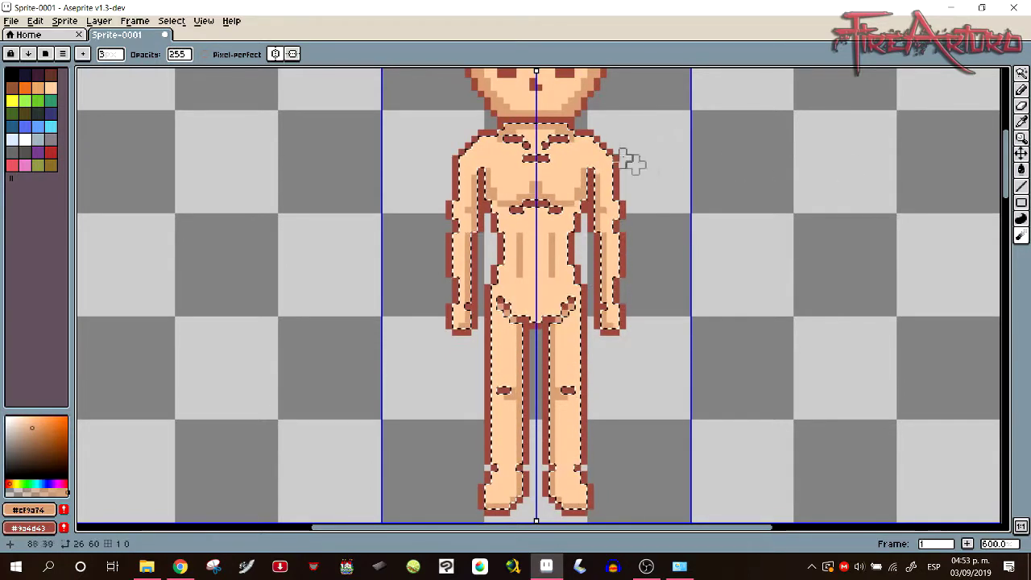
key("ctrl+z")
mouse_move(523, 274)
left_mouse_down()
mouse_move(497, 193)
mouse_move(584, 186)
mouse_move(481, 172)
left_mouse_up()
key("ctrl+d")
Paint white pixels into both eyes of the face
scroll(488, 506, "up", 3)
left_click(1021, 90)
left_click(25, 139)
left_click(500, 206)
Move the eyes and eyebrows down one pixel, and sample the light skin tone from the face for the Pencil
key("m")
key("Down")
key("ctrl+d")
left_click(1021, 89)
left_click(585, 178, "alt")
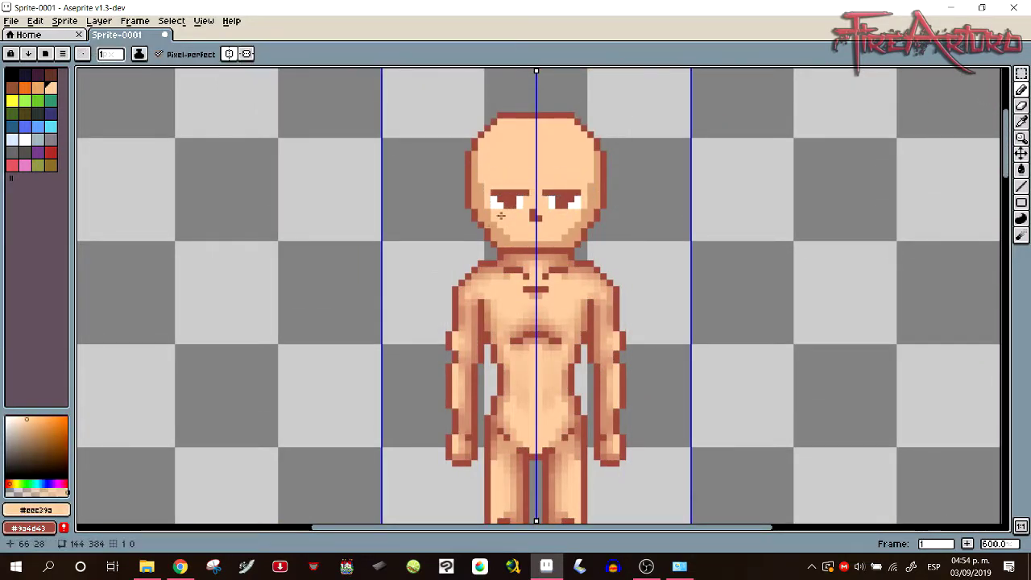
Undo the last blur, turn off symmetry, then select the face skin and soften its shading with the Blur tool at brush size 3
left_click(1021, 106)
key("ctrl+z")
left_click(277, 54)
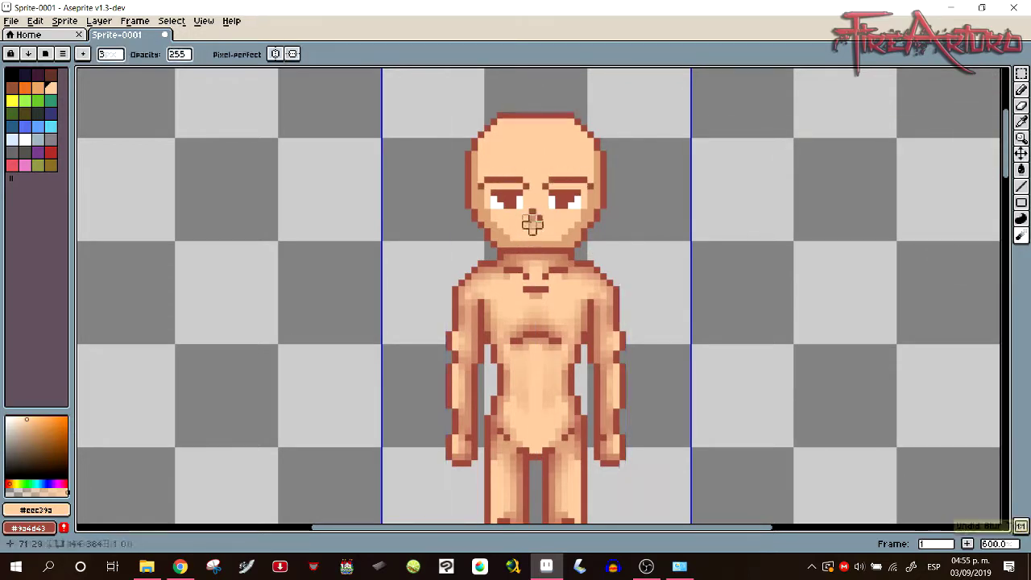
key("w")
left_click(533, 227)
left_click(1022, 92)
mouse_move(485, 211)
left_mouse_down()
mouse_move(515, 242)
mouse_move(574, 235)
left_mouse_up()
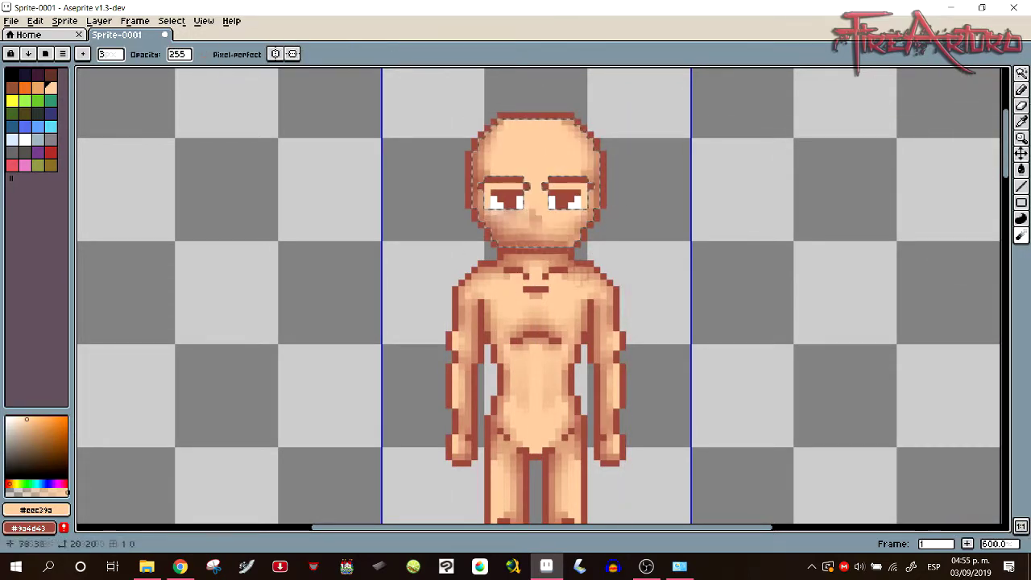
Select the whole figure and move it down one pixel
scroll(540, 243, "down", 2)
key("m")
scroll(540, 243, "down", 2)
left_click_drag(448, 141, 629, 509)
key("Down")
key("ctrl+d")
Save the sprite as Sprite-004 in aseprite format
key("ctrl+s")
left_click(161, 509)
left_click(167, 369)
type("Sprite-004")
key("Return")
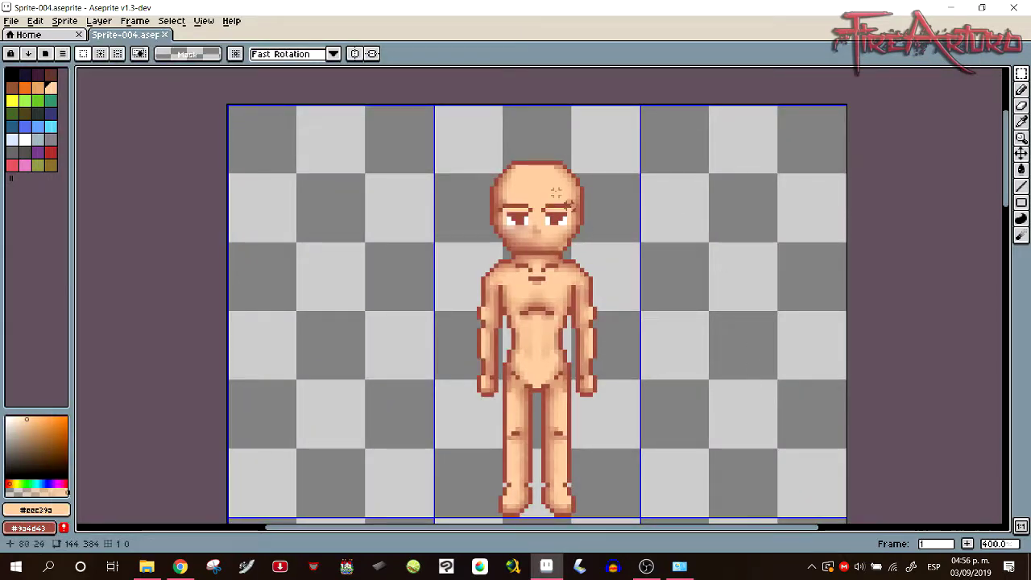
Select the 48 × 96 px middle cell of the first row and place a copy of its figure in the first cell
left_click_drag(435, 107, 642, 519)
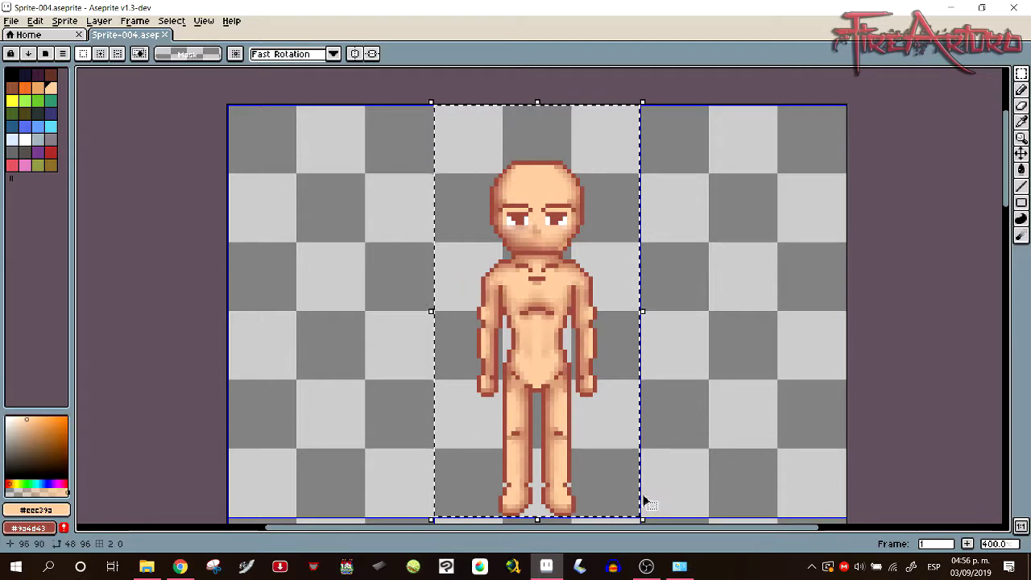
left_click_drag(594, 402, 360, 344)
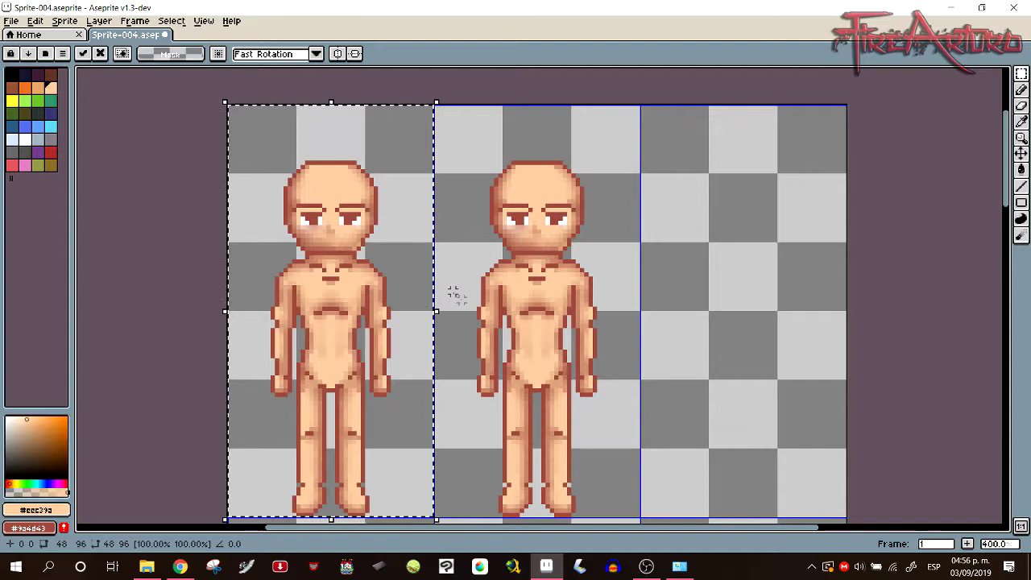
left_click(456, 356)
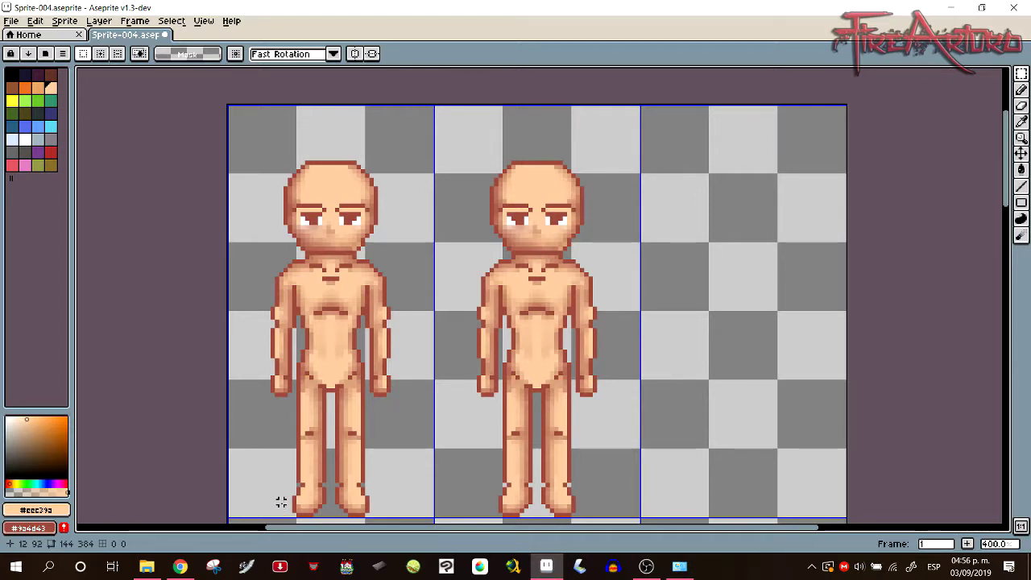
Replace the copied figure's left-hand lower leg with a short pointed foot outline, and delete its right-hand forearm
left_click_drag(281, 515, 332, 438)
key("Delete")
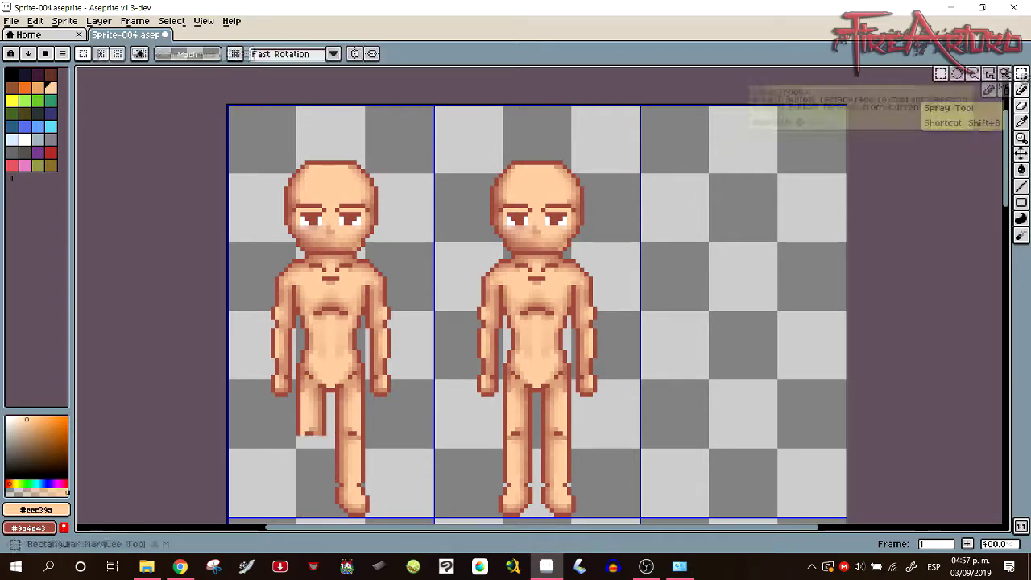
left_click_drag(405, 416, 367, 321)
key("Delete")
left_click(1021, 89)
left_click_drag(303, 441, 324, 440)
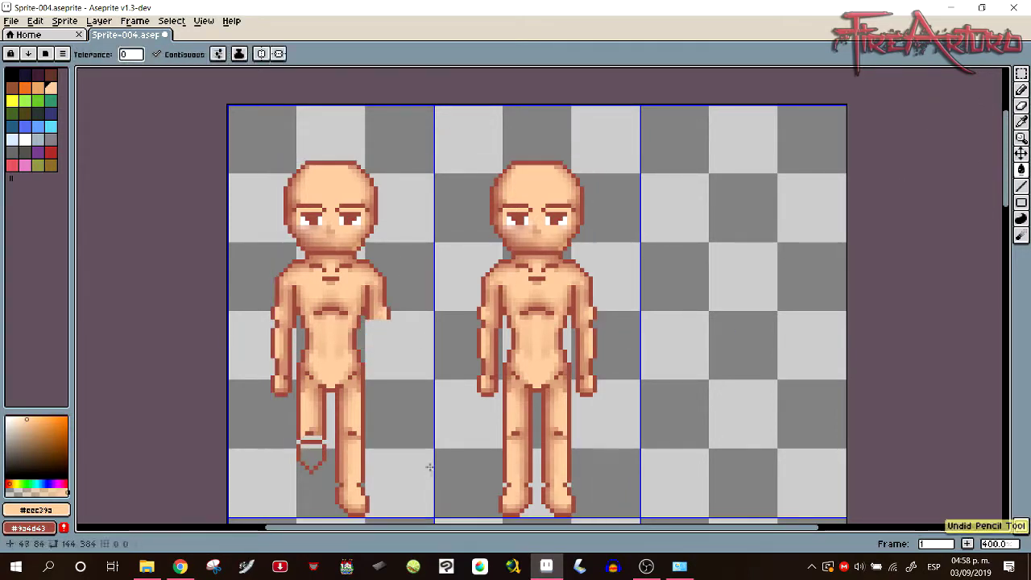
Delete the rest of both arms from the first cell's figure using the Lasso tool
left_click(1021, 73)
left_click_drag(261, 265, 299, 404)
left_click(972, 74)
left_click_drag(297, 322, 298, 252)
key("Delete")
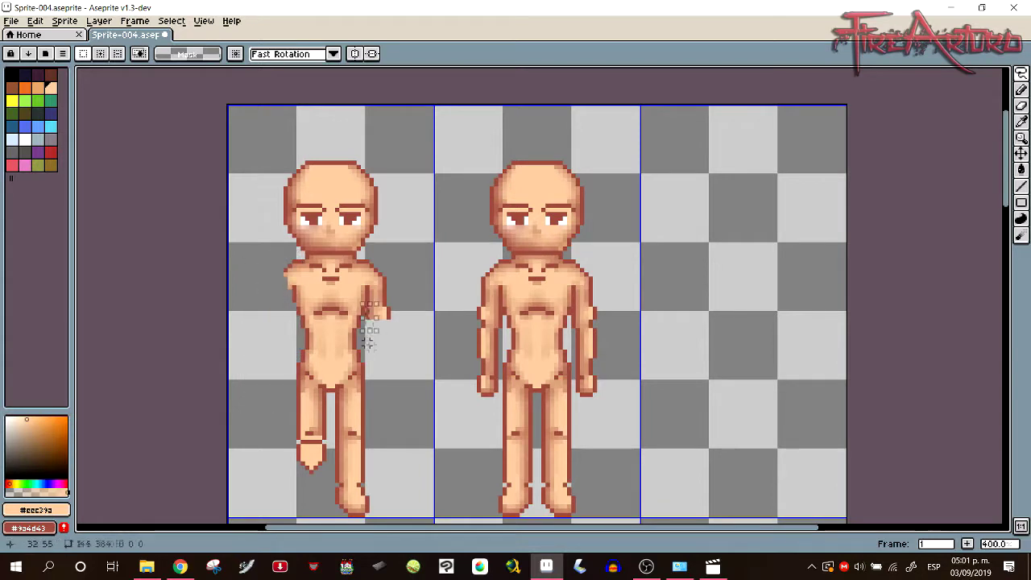
left_click_drag(368, 329, 385, 322)
key("Delete")
Draw a bent arm outline on each side of the first figure's torso with the Pencil, erasing stray pixels
key("b")
left_click_drag(282, 273, 276, 345)
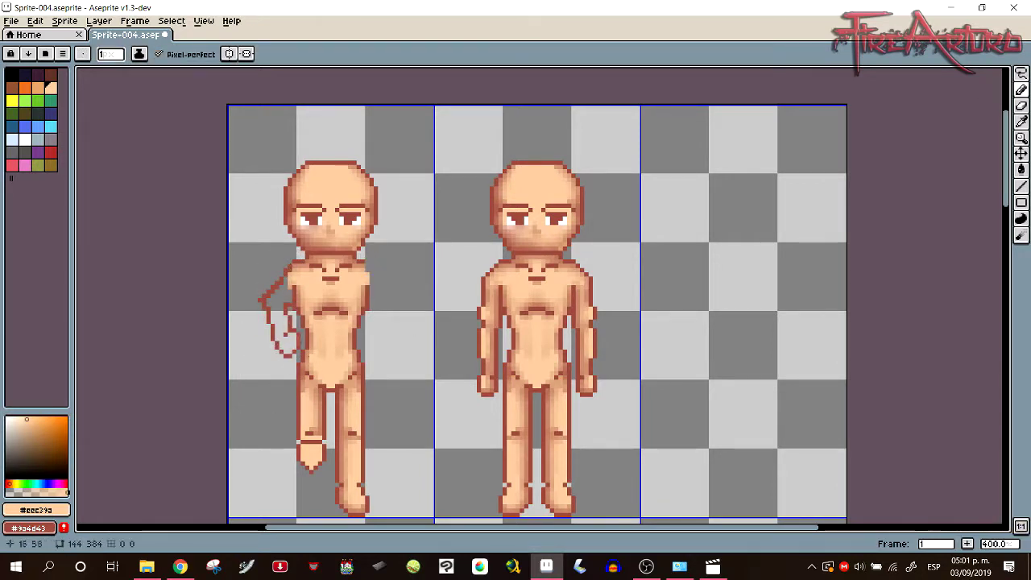
key("e")
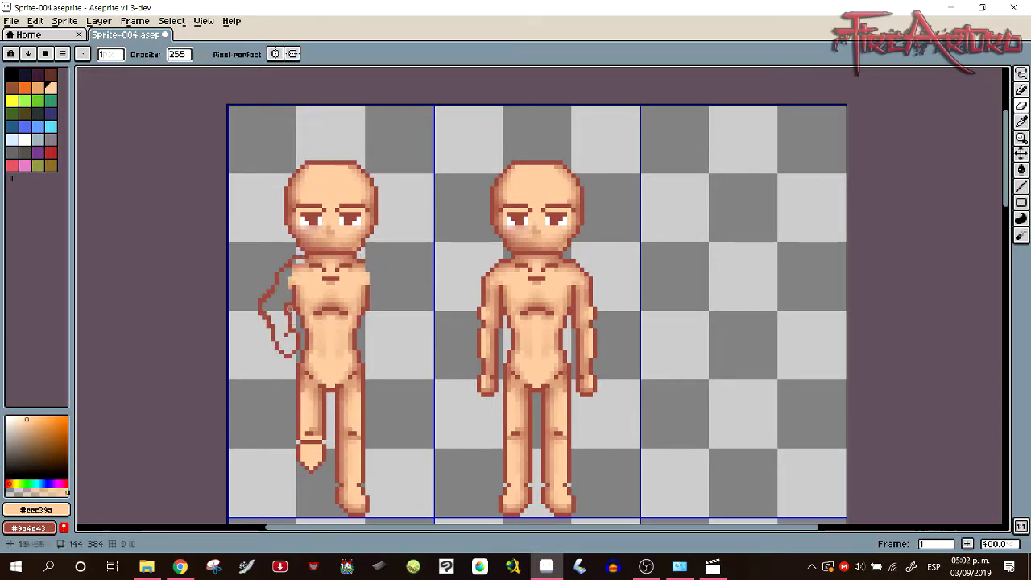
key("b")
key("ctrl+z")
key("e")
left_click_drag(294, 329, 286, 335)
key("b")
key("ctrl+z")
mouse_move(367, 264)
left_mouse_down()
mouse_move(380, 323)
mouse_move(360, 333)
left_mouse_up()
Fill both bent arms with the light skin tone #eec39a
key("g")
left_click(282, 285)
left_click(377, 294)
Select the first figure's head and upper body and lower them by a few pixels
key("q")
mouse_move(354, 146)
left_mouse_down()
mouse_move(332, 249)
mouse_move(374, 161)
left_mouse_up()
key("Down")
mouse_move(391, 140)
left_mouse_down()
mouse_move(430, 267)
mouse_move(410, 161)
mouse_move(448, 205)
left_mouse_up()
key("Down")
key("Down")
Pick a darker reddish skin tone and shade the edges of both bent arms with the Pencil
key("b")
left_click(1021, 73)
left_click(941, 74)
left_click(8, 484)
left_click(34, 427)
left_click(1021, 90)
left_click_drag(290, 301, 279, 308)
left_click_drag(264, 313, 284, 357)
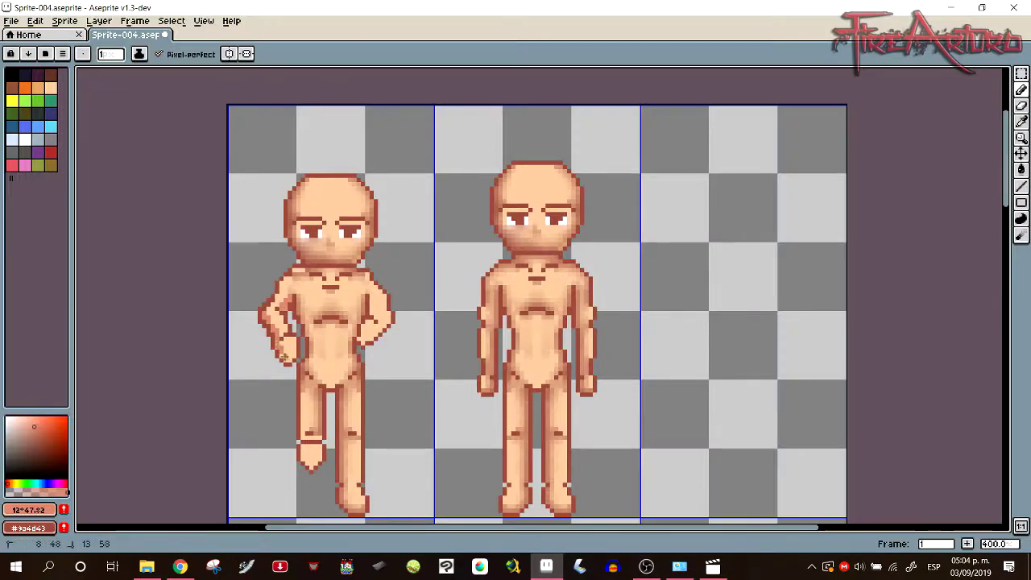
left_click_drag(371, 295, 371, 314)
left_click_drag(389, 313, 386, 321)
Select the skin areas of both bent arms and hands and soften their shading, then clear the selection
key("e")
key("w")
left_click(380, 302)
left_click(376, 328, "shift")
left_click(282, 290, "shift")
left_click(289, 347, "shift")
key("ctrl+d")
key("b")
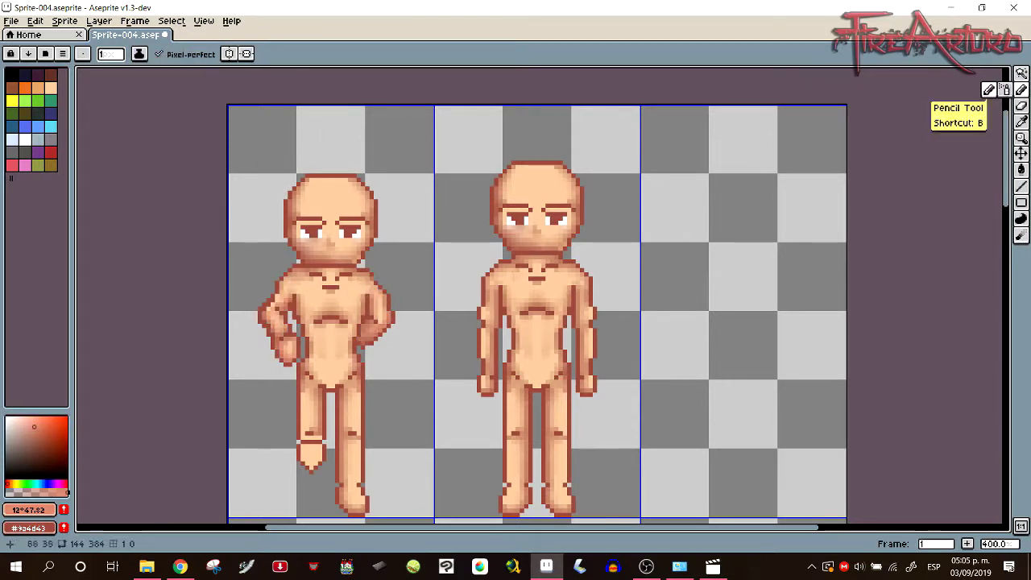
left_click(1021, 89)
Copy the first cell's figure into the third cell of the row and flip the copy horizontally
key("m")
double_click(343, 391)
left_click_drag(343, 390, 764, 383)
left_click_drag(763, 385, 755, 391)
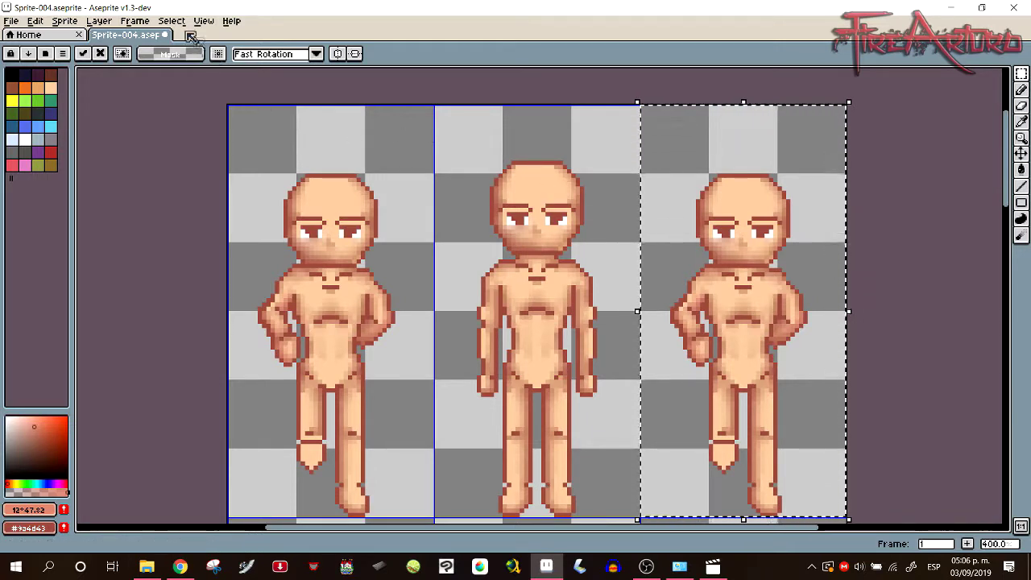
left_click(35, 21)
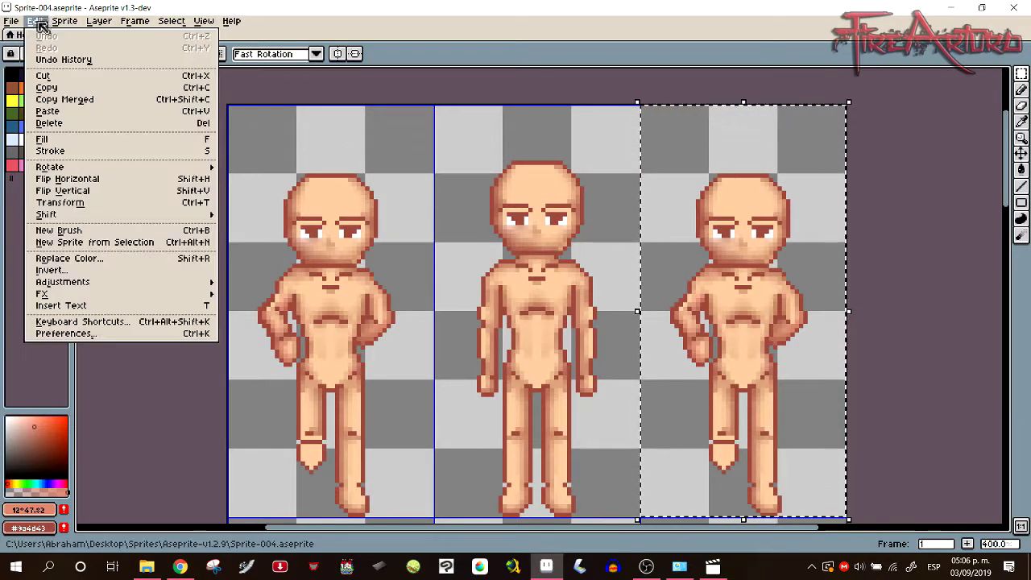
left_click(154, 186)
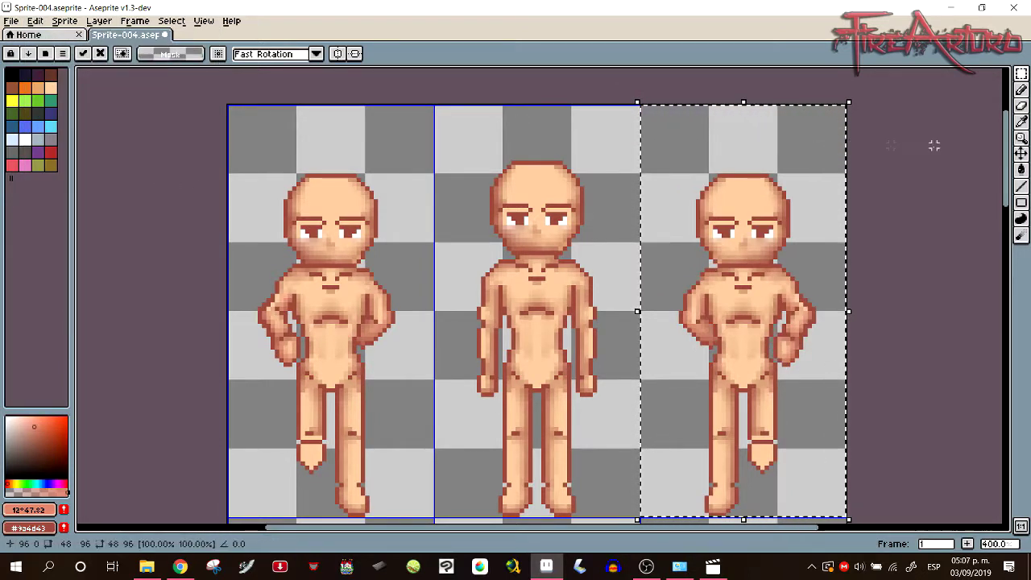
key("ctrl+d")
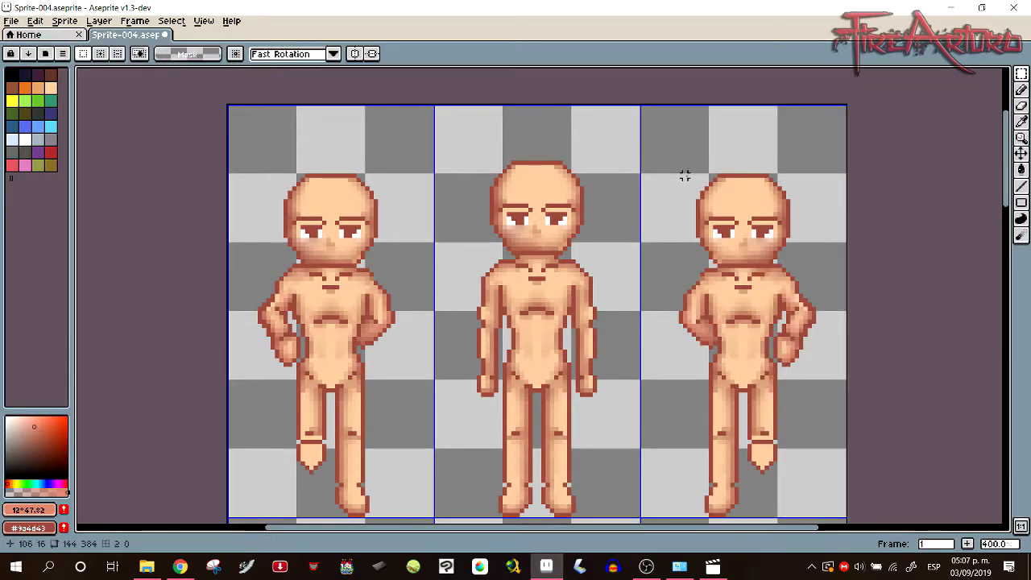
Select the third figure's head with the Lasso tool, flip it horizontally and realign it on the neck
left_click(688, 180)
mouse_move(704, 184)
left_mouse_down()
mouse_move(685, 179)
mouse_move(795, 255)
left_mouse_up()
left_click(1020, 74)
left_click(971, 74)
left_click(776, 106)
left_click_drag(780, 131, 683, 221)
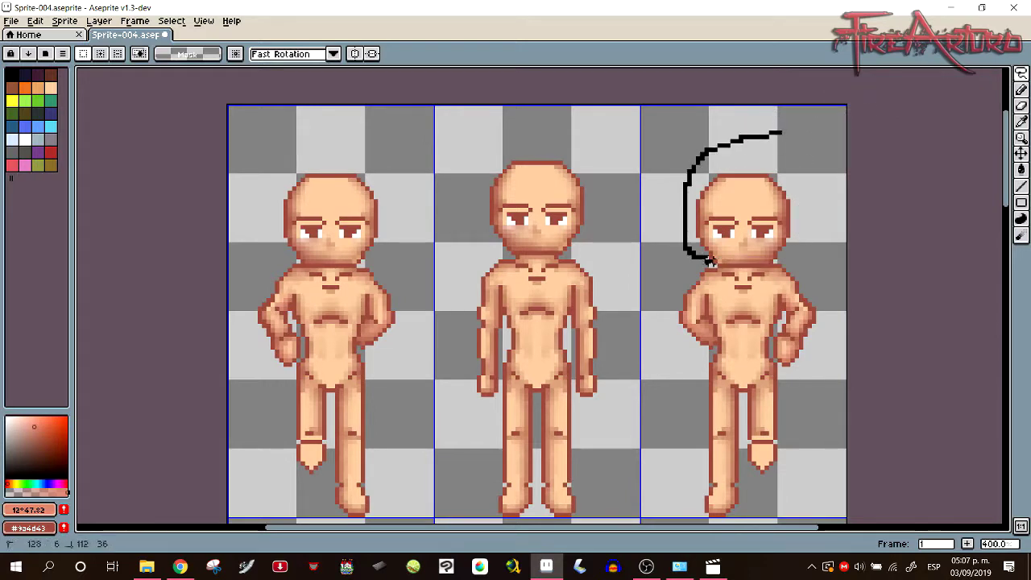
left_click_drag(771, 262, 772, 262)
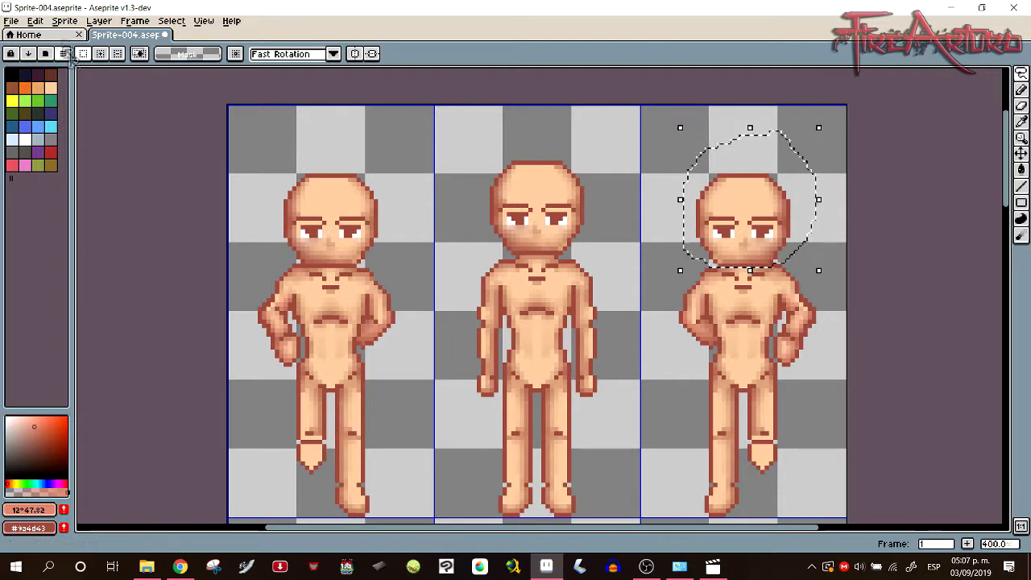
left_click(34, 20)
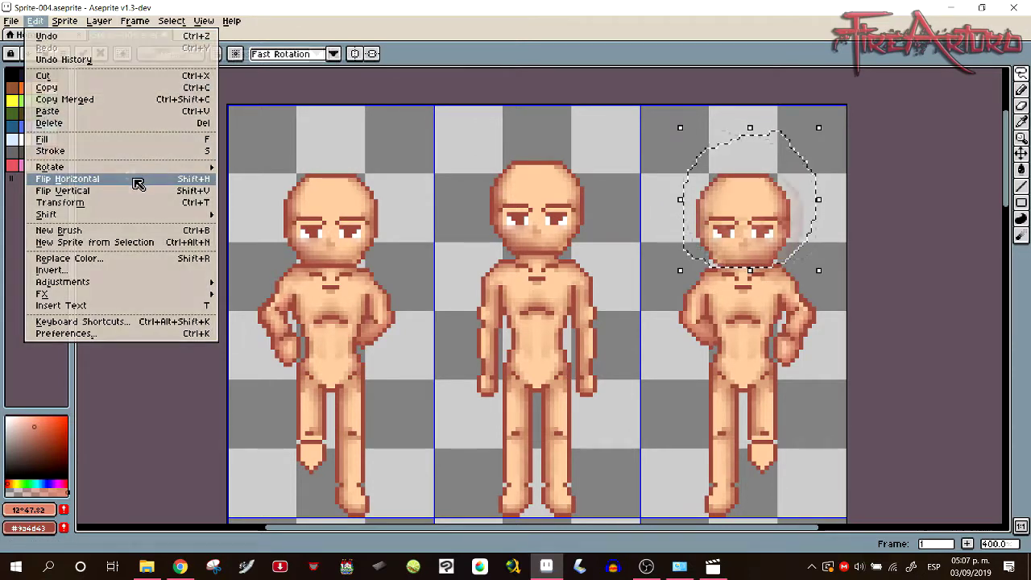
left_click(138, 185)
left_click_drag(752, 230, 737, 227)
left_click(917, 164)
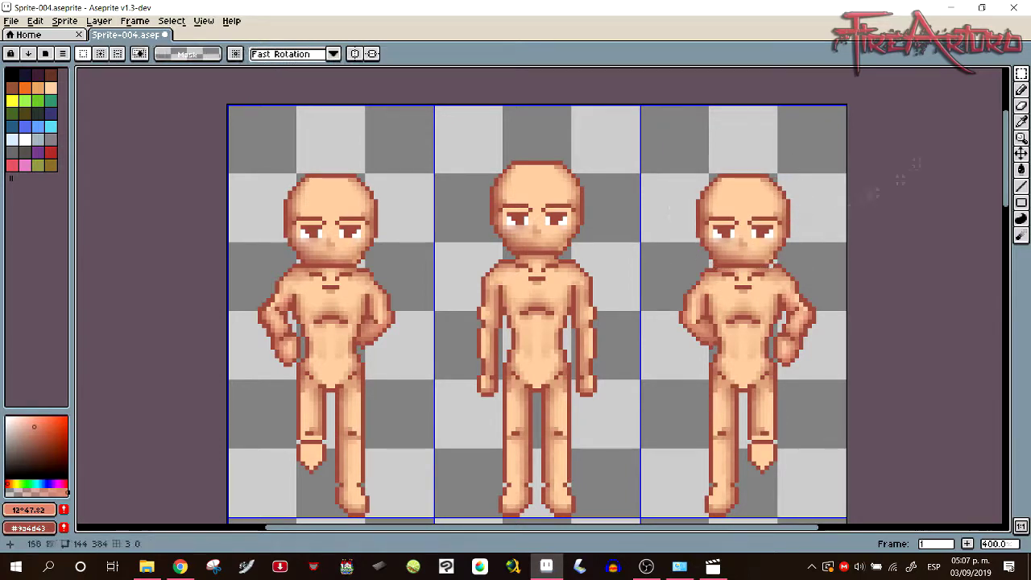
Soften the hard line across the raised foot of both walking figures with the Blur tool at brush size 3
left_click(1020, 90)
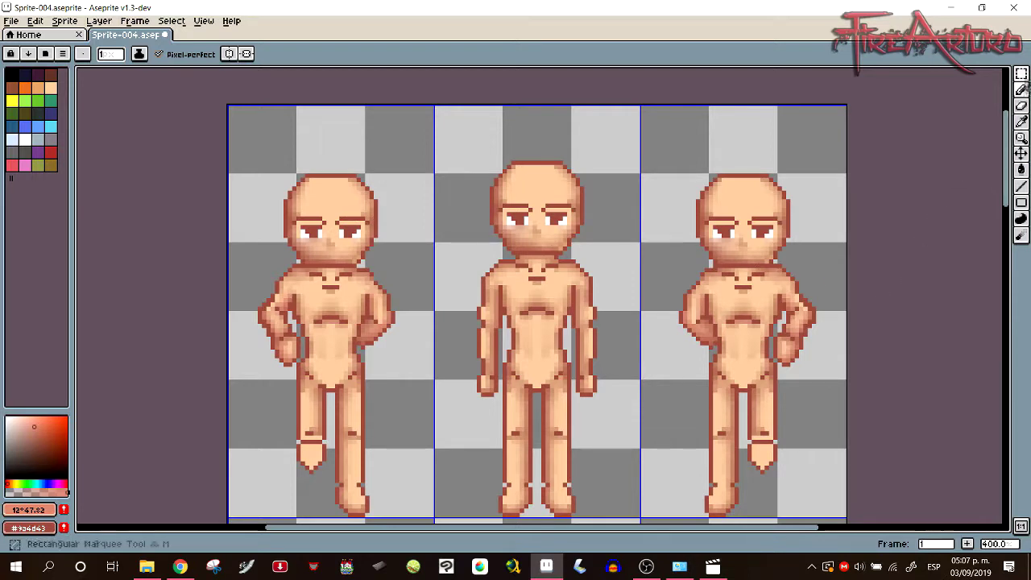
left_click(1021, 235)
left_click_drag(762, 456, 755, 453)
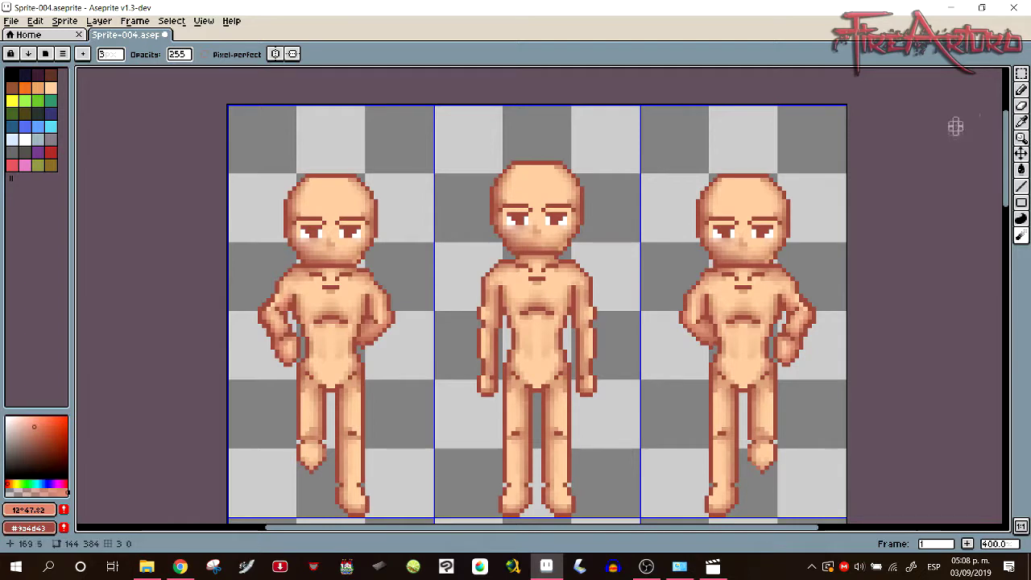
Select the 144 × 96 px row of three figures and place a copy of it in the bottom row at 0, 288
left_click(1020, 73)
key("ctrl+a")
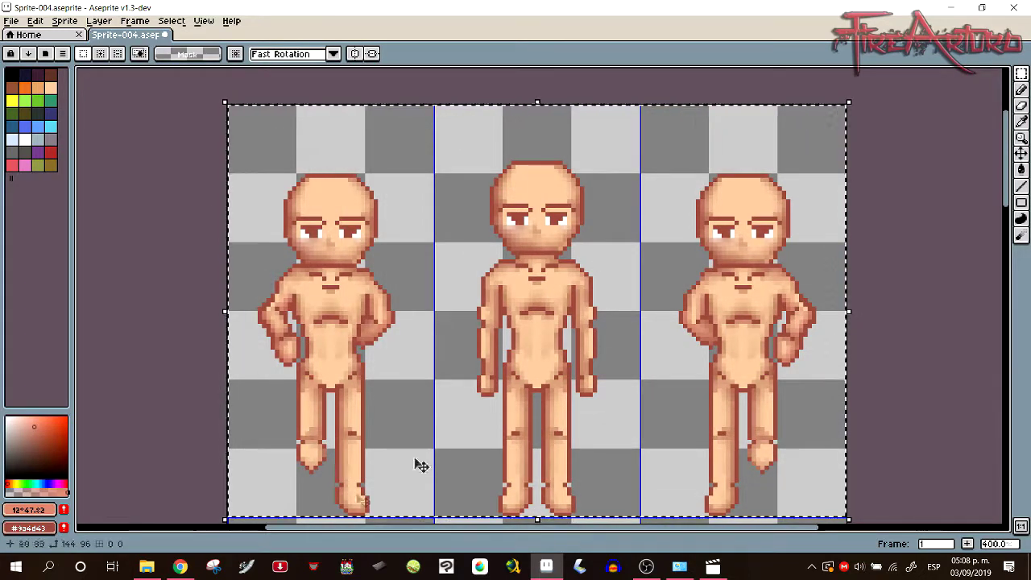
left_click(655, 301)
left_click_drag(1005, 132, 1006, 203)
left_click_drag(781, 135, 799, 432)
left_click_drag(968, 219, 803, 447)
left_click_drag(1005, 256, 1006, 317)
left_click_drag(827, 125, 815, 435)
left_click_drag(1005, 353, 1006, 436)
left_click_drag(726, 98, 736, 376)
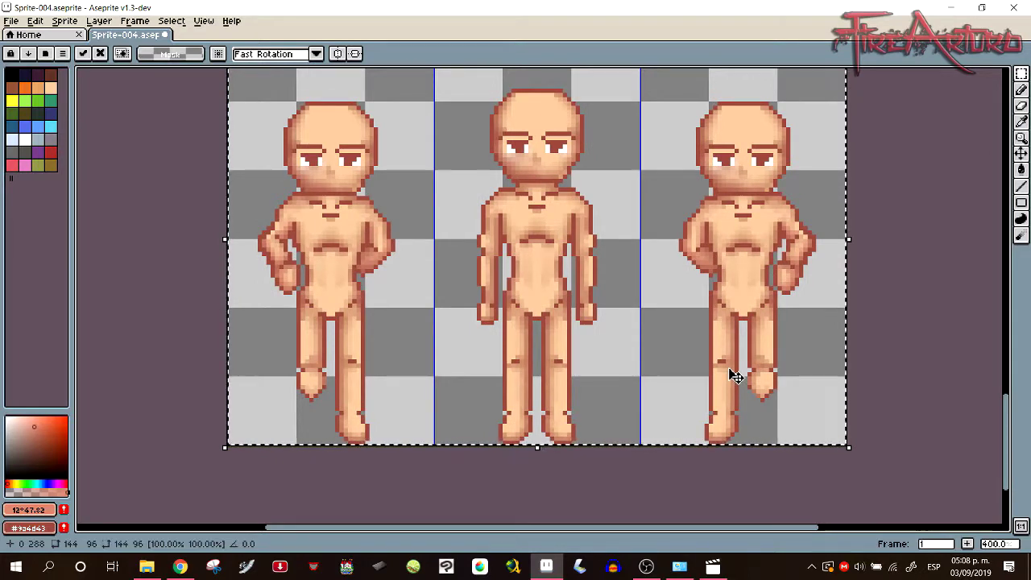
left_click(913, 275)
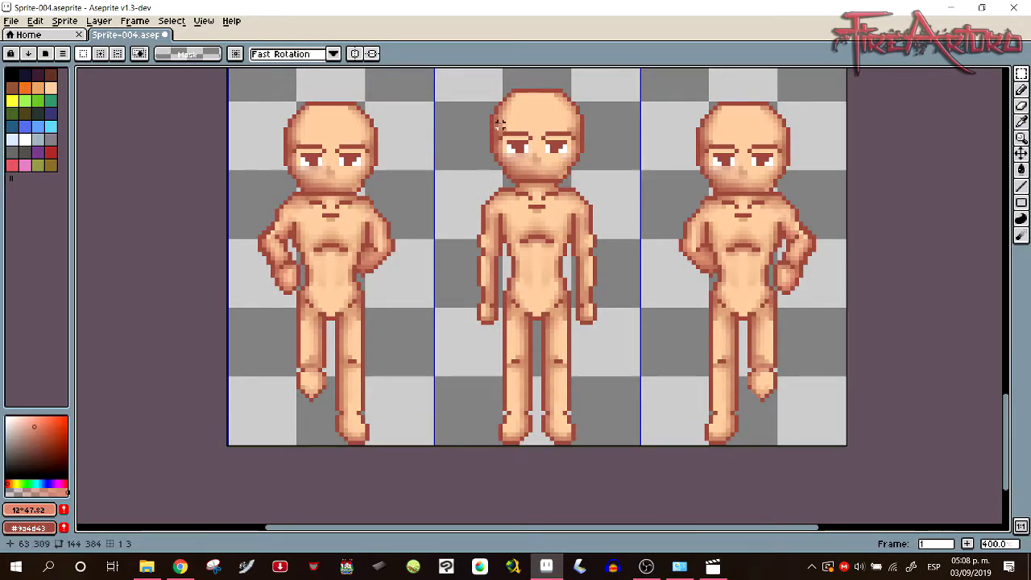
Delete the face, chest and knee details from the three bottom-row figures, using vertical-axis symmetry for the paired areas
mouse_move(494, 119)
left_mouse_down()
mouse_move(569, 159)
mouse_move(561, 220)
mouse_move(529, 239)
mouse_move(556, 249)
left_mouse_up()
key("Delete")
key("Delete")
left_click(354, 54)
left_click_drag(552, 353, 565, 369)
key("Delete")
left_click_drag(710, 138, 776, 169)
key("Delete")
left_click_drag(723, 202, 763, 254)
key("Delete")
left_click_drag(719, 340, 728, 370)
key("Delete")
Fill the cleared areas of the bottom-row figures with the light skin tone Idx-7
left_click(51, 88)
key("g")
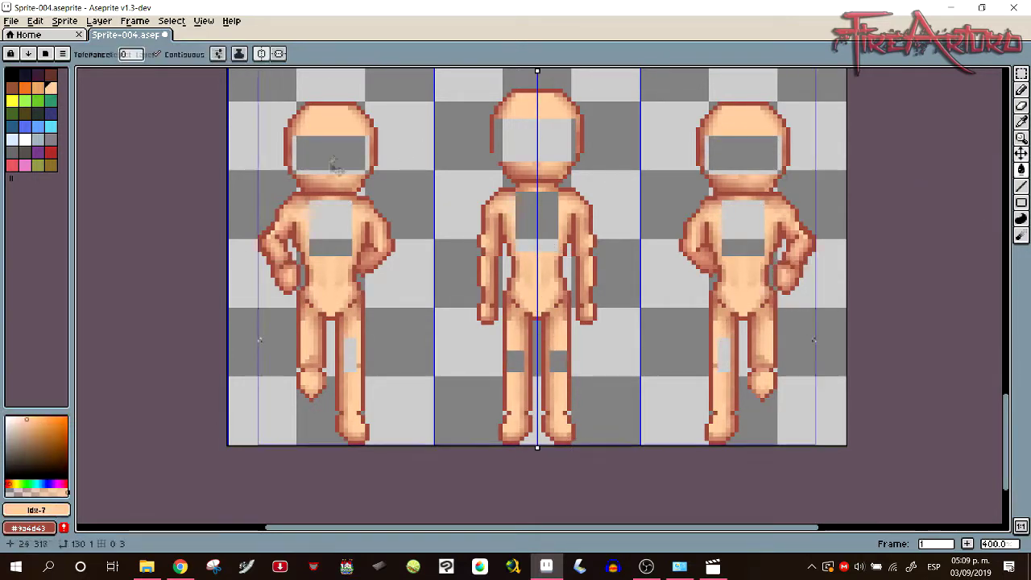
left_click(340, 164)
Select the skin of the three bottom-row heads and soften its shading with the Blur tool, then deselect
left_click(1021, 90)
key("w")
left_click(345, 159)
left_click_drag(516, 116, 499, 157)
left_click_drag(364, 135, 354, 179)
left_click_drag(296, 137, 306, 171)
left_click_drag(311, 113, 346, 113)
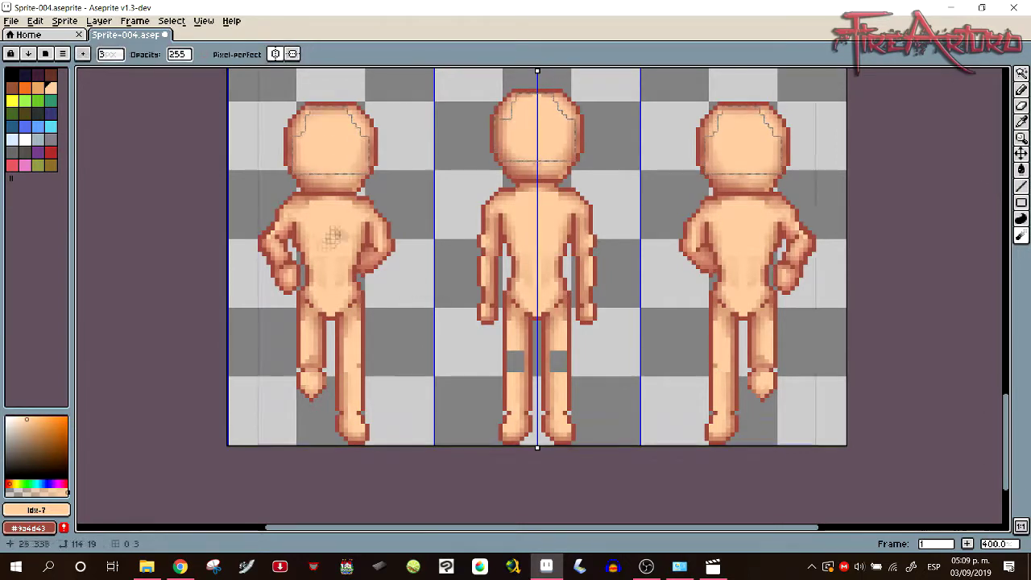
key("ctrl+d")
Fill the middle figure's leg gaps and draw shoulder-blade, spine and knee lines on the bottom-row figures with the Pencil
left_click(1021, 170)
left_click(515, 361)
left_click(1021, 89)
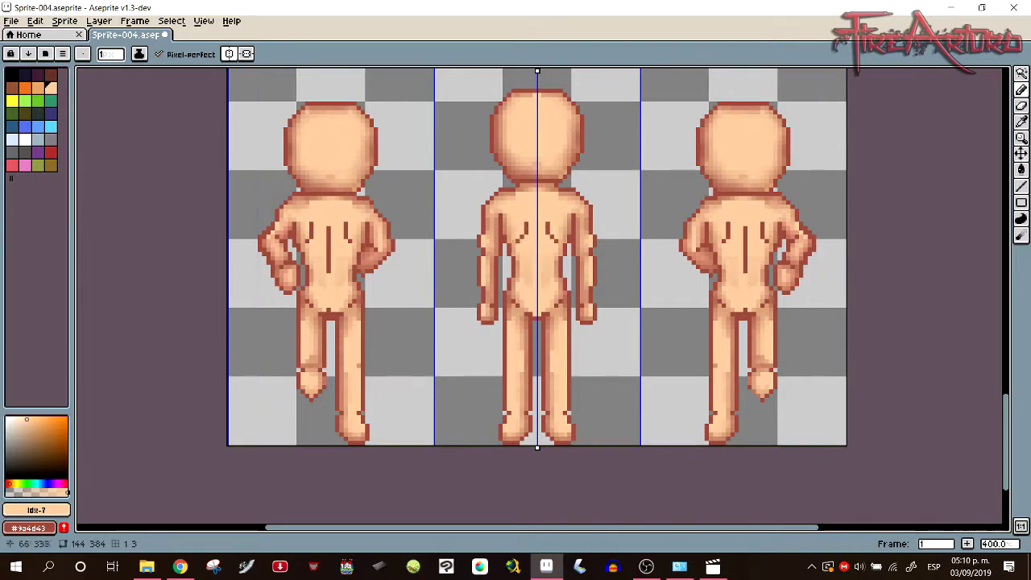
left_click(350, 361)
left_click(359, 365)
Soften the back and leg lines of the bottom-row figures with the Blur tool at brush size 3
left_click(1021, 235)
mouse_move(728, 224)
left_mouse_down()
mouse_move(725, 241)
mouse_move(745, 273)
left_mouse_up()
left_click_drag(762, 224, 757, 241)
left_click_drag(727, 347, 726, 372)
left_click_drag(755, 364, 757, 378)
left_click_drag(527, 222, 536, 314)
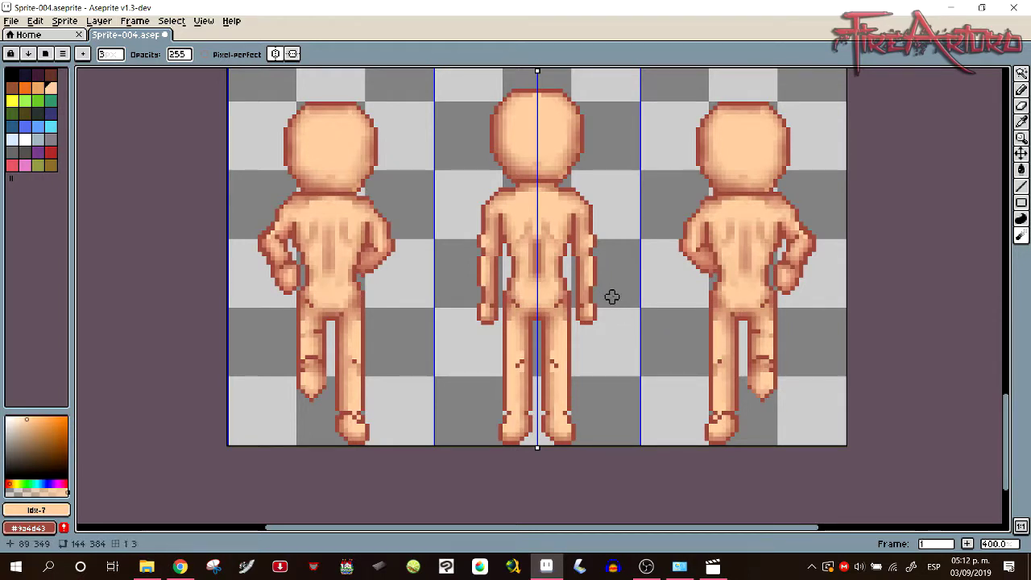
Copy the first row's middle standing figure into the middle cell of the second row
scroll(997, 363, "up", 5)
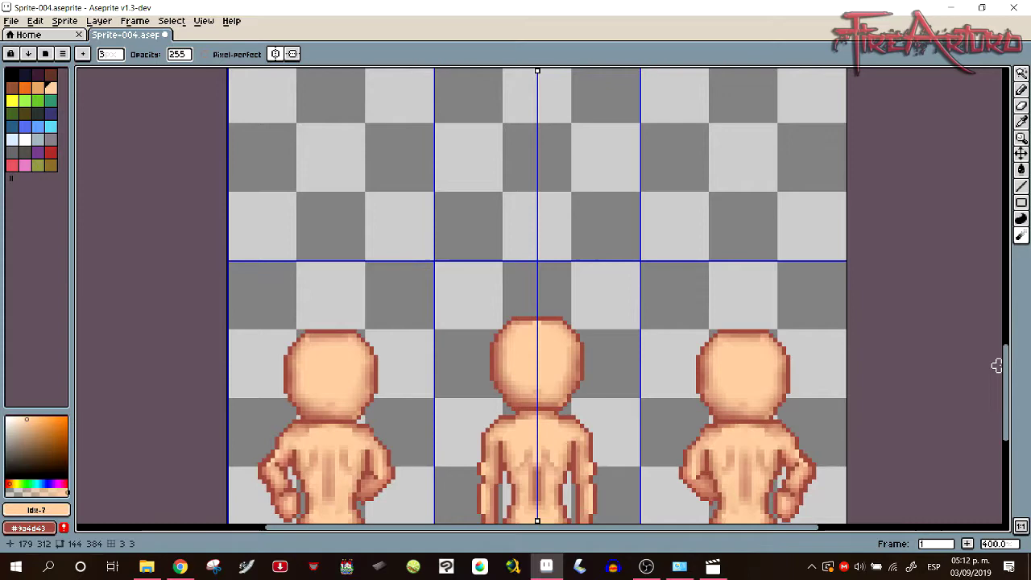
left_click_drag(1010, 369, 929, 228)
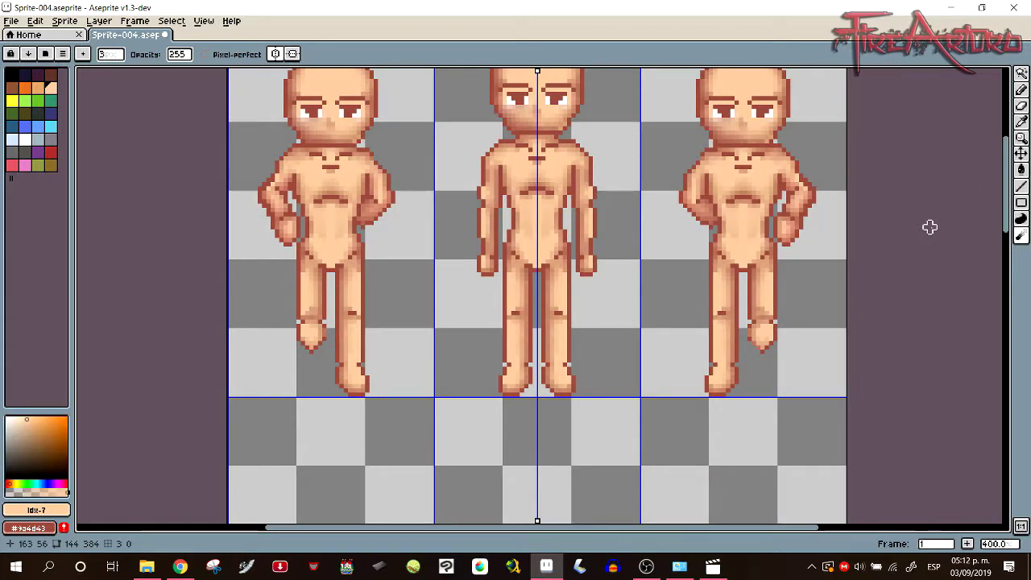
key("m")
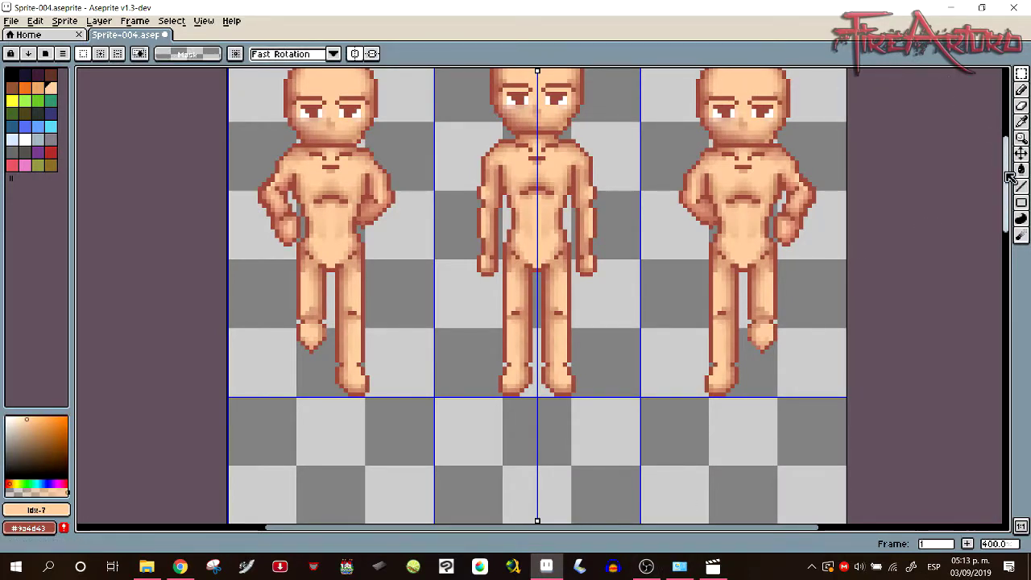
left_click_drag(1010, 177, 1009, 165)
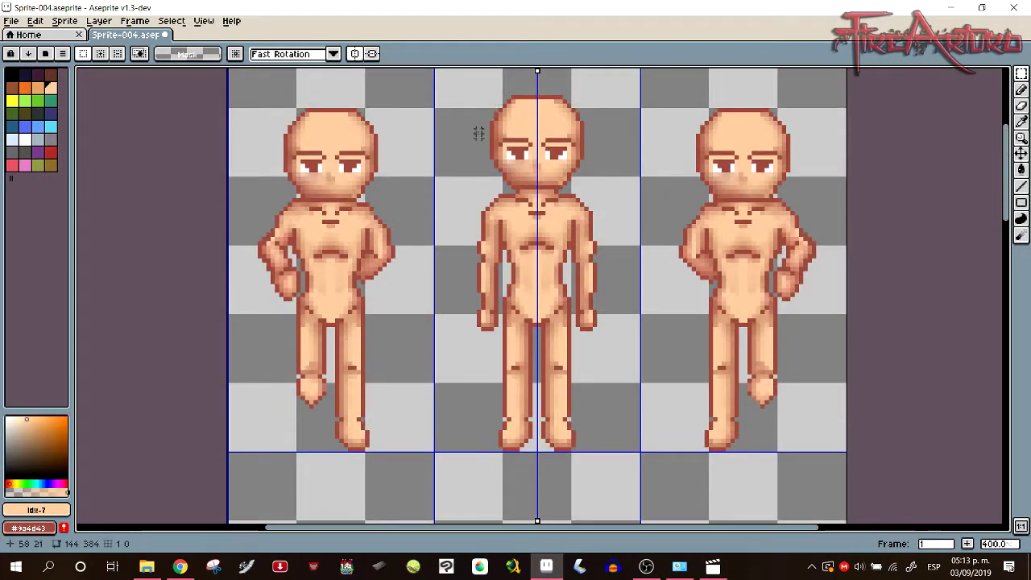
left_click_drag(439, 451, 636, 89)
left_click_drag(615, 137, 637, 318)
left_click_drag(1006, 177, 1008, 268)
left_click_drag(600, 173, 579, 404)
left_click(704, 269)
Delete both arms from the second-row figure with symmetry on, then turn symmetry off and delete its right-hand leg
left_click_drag(614, 198, 543, 483)
key("Delete")
left_click(354, 54)
left_click_drag(602, 343, 538, 485)
key("Delete")
Move the second-row figure's remaining leg under the middle of the torso and delete the right-hand eye
left_click_drag(488, 346, 543, 471)
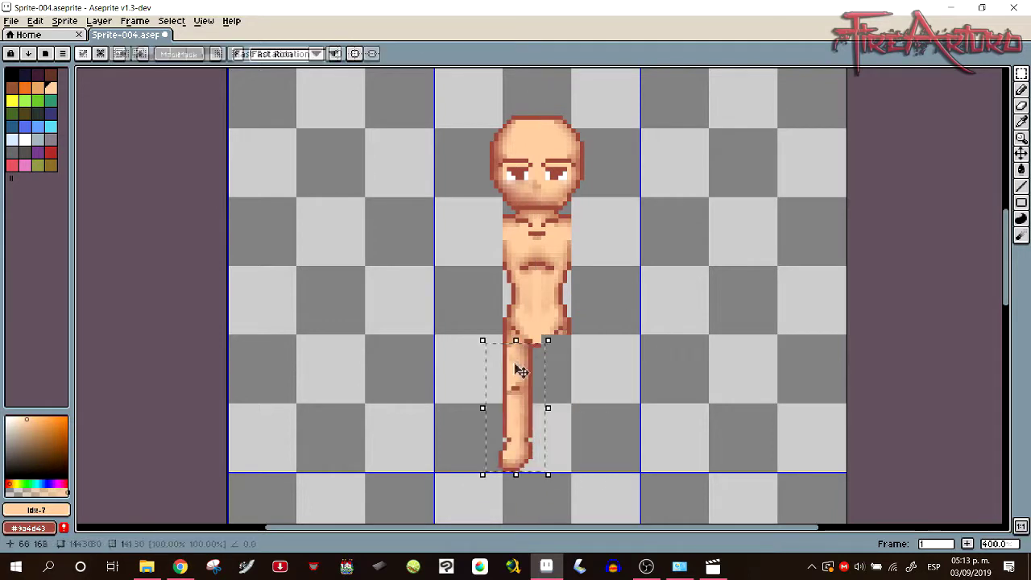
left_click_drag(518, 368, 539, 368)
left_click_drag(538, 157, 572, 183)
key("Delete")
Delete the outer hip outline and the chest area from the second-row figure's torso
left_click(1021, 90)
left_click_drag(574, 307, 556, 352)
key("Delete")
left_click_drag(573, 215, 502, 281)
key("Delete")
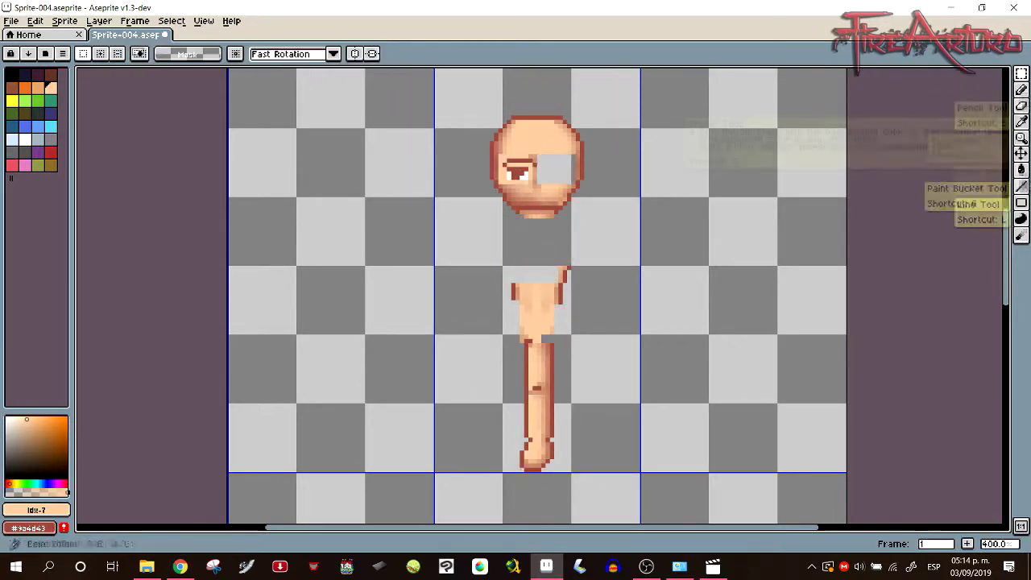
Fill the deleted eye area with skin tone, then redraw the torso outline as a side view and fill it
left_click(1021, 170)
left_click(554, 170)
left_click(1021, 89)
left_click_drag(518, 215, 513, 278)
left_click(1021, 170)
left_click(536, 248)
left_click(558, 318)
Reshape the second-row figure's foot and thigh into a left-facing side view with the Pencil and Eraser
left_click(1021, 73)
mouse_move(561, 443)
left_mouse_down()
mouse_move(516, 483)
mouse_move(524, 442)
left_mouse_up()
left_click(1021, 105)
left_click(542, 463)
left_click(1021, 89)
left_click(1021, 106)
left_click(1021, 89)
mouse_move(522, 345)
left_mouse_down()
mouse_move(521, 409)
mouse_move(527, 342)
left_mouse_up()
left_click(1021, 105)
key("g")
Select the profile head's remaining eye and eyebrow and shift them slightly toward the back of the head
left_click(1021, 73)
left_click_drag(499, 152, 543, 188)
left_click_drag(531, 175, 536, 174)
Redraw the forehead and face outline as a left-facing profile, trim the eye and fill the face with skin tone
left_click(1021, 89)
mouse_move(504, 127)
left_mouse_down()
mouse_move(502, 201)
mouse_move(492, 153)
left_mouse_up()
left_click(1021, 106)
mouse_move(527, 174)
left_mouse_down()
mouse_move(496, 182)
mouse_move(499, 146)
mouse_move(516, 191)
left_mouse_up()
left_click(1021, 89)
left_click(1021, 106)
left_click(1021, 170)
left_click(499, 173)
left_click(1021, 235)
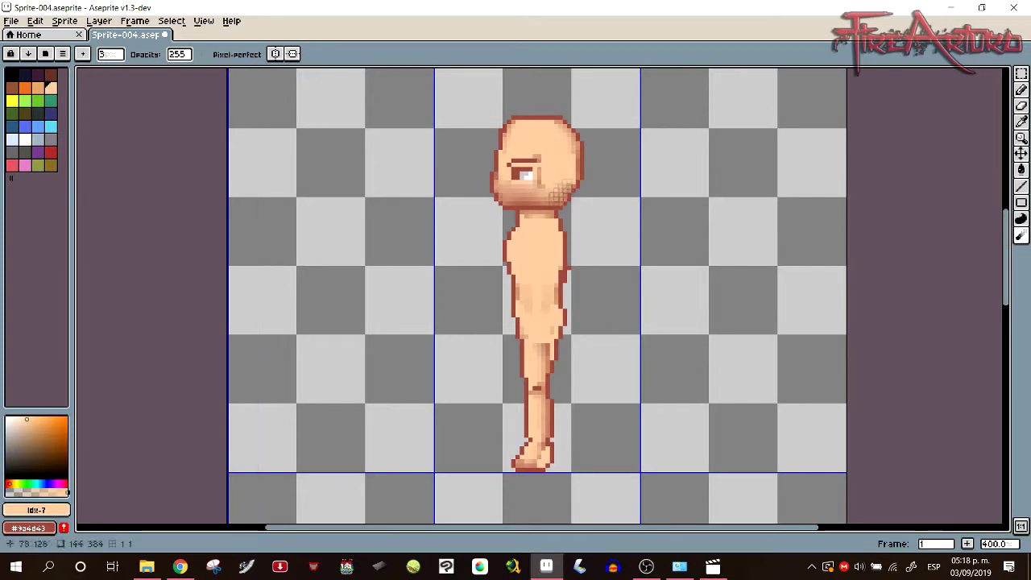
Draw the arm and hand over the side-view torso with the Pencil, cleaning up the lines with the Eraser
left_click(1021, 90)
left_click_drag(534, 237, 543, 329)
left_click_drag(1005, 257, 1005, 261)
left_click(1020, 90)
left_click(1021, 105)
left_click_drag(540, 288, 540, 304)
left_click(1021, 89)
Adjust the side-view figure's lower leg and lengthen its foot toward the front
left_click(1020, 74)
left_click_drag(483, 333, 572, 467)
mouse_move(484, 401)
left_mouse_down()
mouse_move(471, 404)
mouse_move(531, 395)
left_mouse_up()
left_click(1021, 90)
key("c")
key("Escape")
Shade the side-view body in a darker reddish skin tone within a Magic Wand selection, then deselect
left_click(34, 428)
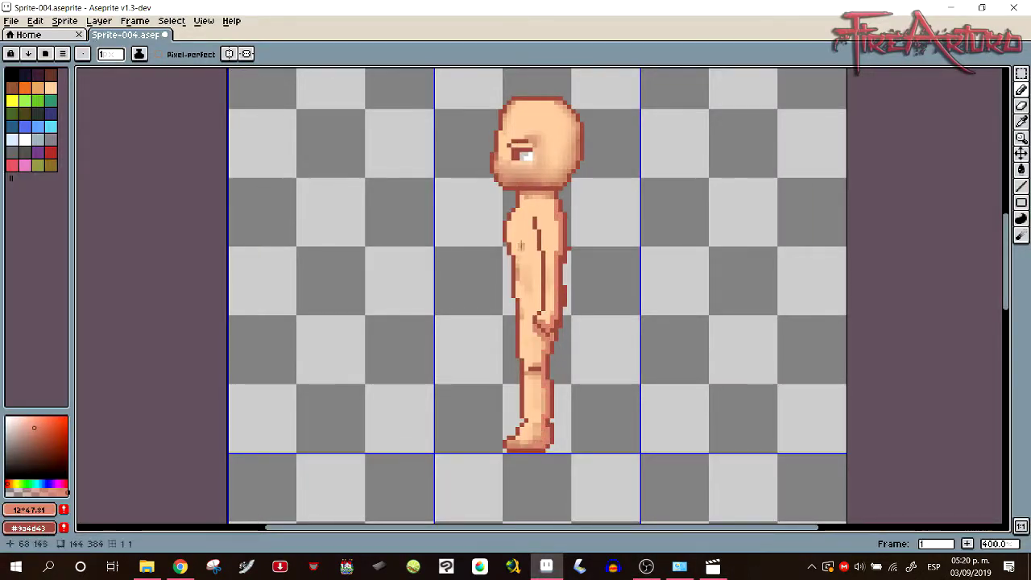
key("w")
left_click(527, 267)
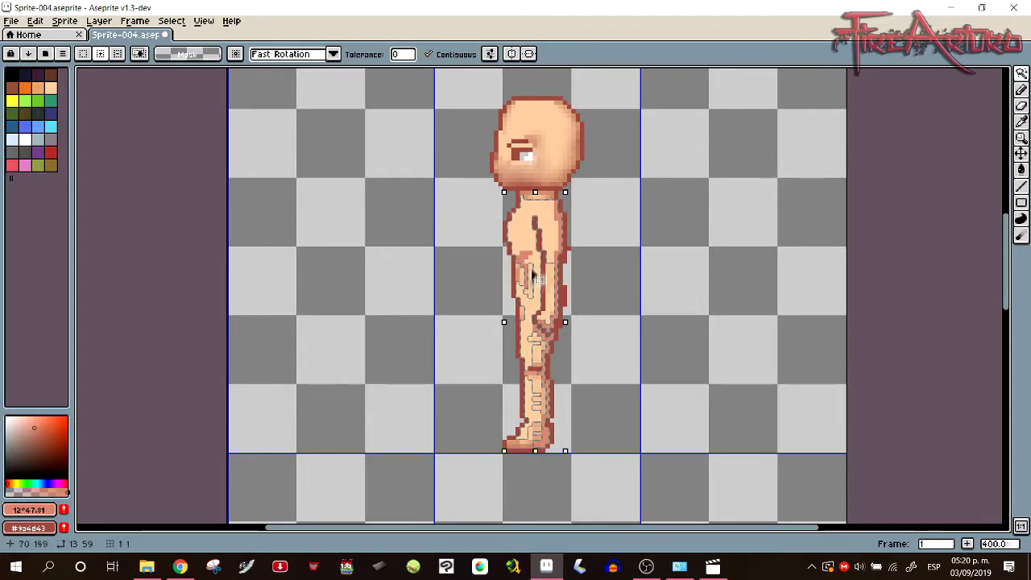
key("b")
key("ctrl+d")
Copy the side-view figure into the second row's first cell and swing the copy's forearm and hand forward
key("m")
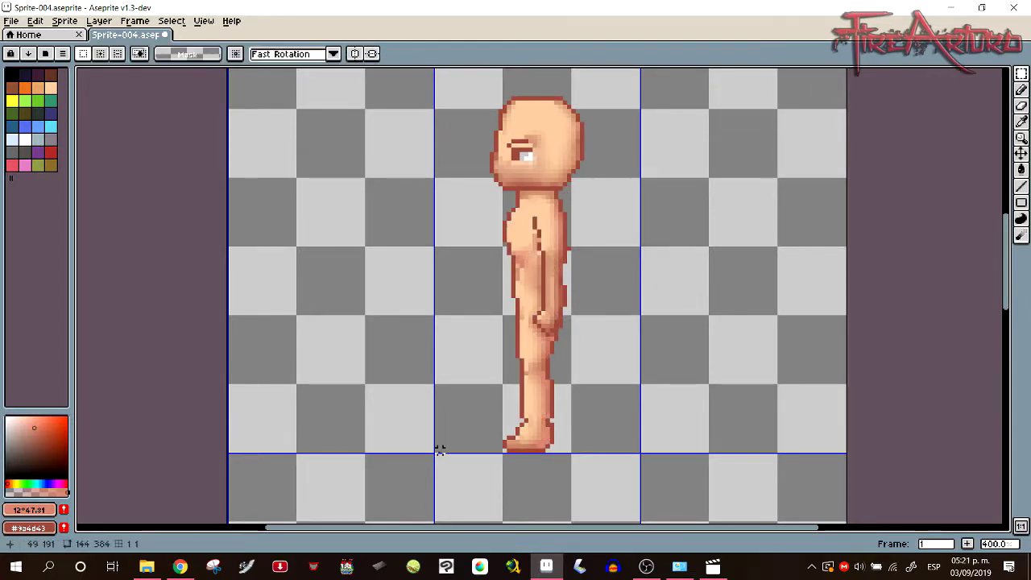
scroll(437, 449, "up", 5)
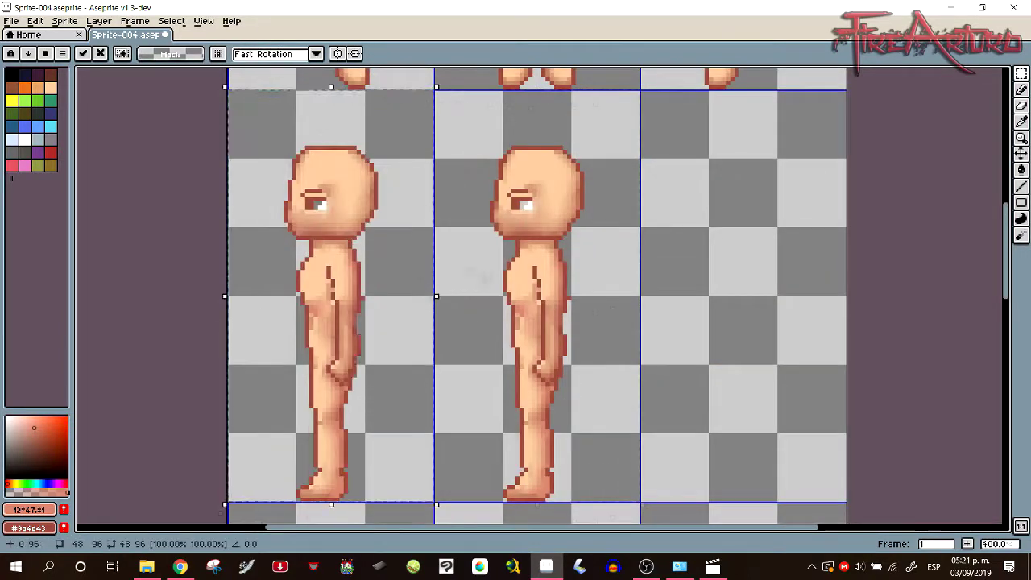
left_click_drag(376, 318, 388, 340)
left_click(1020, 89)
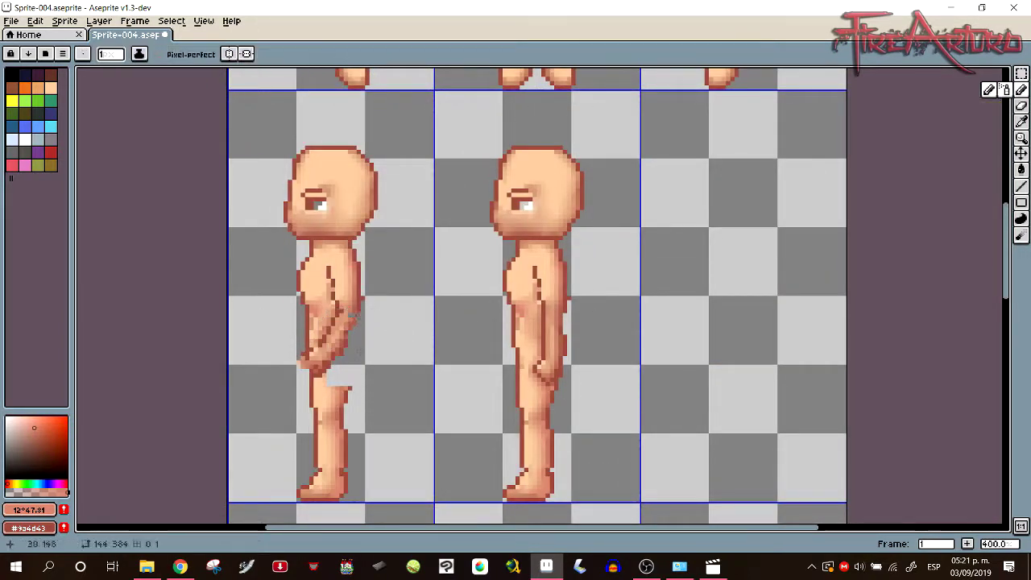
left_click_drag(300, 362, 315, 375)
Select the first-cell figure's leg and rotate it forward into a walking stride
left_click(1021, 73)
mouse_move(277, 512)
left_mouse_down()
mouse_move(356, 414)
mouse_move(361, 388)
left_mouse_up()
left_click_drag(371, 382, 391, 418)
Outline a rear leg and foot stretched backward on the walking figure with the Pencil, correcting stray pixels
left_click(1021, 89)
left_click_drag(330, 428, 359, 478)
key("ctrl+z")
left_click_drag(352, 394, 390, 478)
left_click_drag(358, 481, 337, 497)
left_click_drag(337, 499, 394, 497)
left_click(1020, 106)
key("ctrl+z")
left_click_drag(372, 437, 391, 478)
left_click(1020, 89)
left_click(1020, 105)
left_click(366, 441)
left_click(1020, 89)
Fill the walking figure's hip gap with the light skin tone and its rear leg with a darker reddish tone
left_click(1020, 170)
left_click(50, 88)
left_click(339, 373)
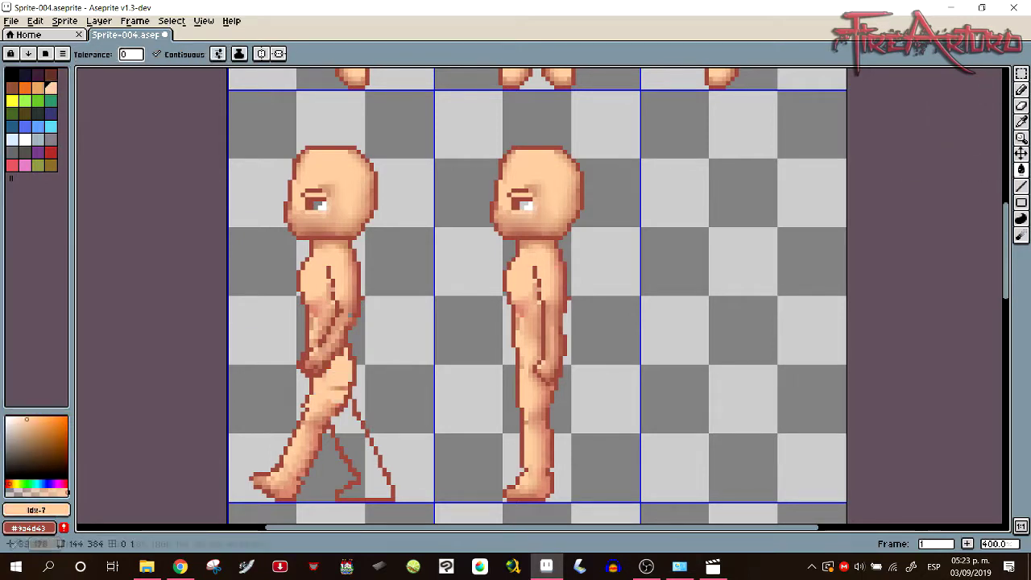
left_click(30, 433)
left_click(367, 463)
Shade the walking figure's rear leg and front thigh with the Pencil, then save the file
left_click(1020, 73)
left_click(1004, 74)
left_click(328, 396)
left_click(1020, 89)
left_click_drag(347, 415, 384, 488)
left_click_drag(350, 360, 316, 406)
key("ctrl+s")
Paint the walking figure's eye white and copy the whole figure into the second row's last cell
left_click(25, 140)
left_click(317, 205)
left_click(1020, 74)
left_click_drag(230, 92, 432, 500)
key("ctrl+c")
key("ctrl+v")
left_click_drag(387, 385, 798, 384)
Redraw the thigh line on the last-cell figure so its legs swap depth, and delete both legs' fill
left_click(1020, 89)
mouse_move(724, 389)
left_mouse_down()
mouse_move(736, 419)
mouse_move(757, 412)
mouse_move(696, 469)
mouse_move(737, 418)
left_mouse_up()
left_click(1020, 74)
left_click(972, 73)
key("Delete")
key("Delete")
Fill the last-cell figure's forward leg with the dark reddish tone and its rearward leg with the light skin tone
left_click(1021, 90)
left_click(1020, 170)
left_click(362, 452, "alt")
left_click(720, 456)
key("ctrl+z")
left_click(1020, 89)
left_click(1020, 170)
left_click(722, 456)
left_click(51, 88)
left_click(765, 451)
Select both legs' fills on the last-cell figure and soften their shading with the Blur tool at brush size 3
left_click(1020, 236)
left_click(1004, 73)
left_click(716, 459)
left_click(773, 459, "shift")
left_click(1020, 235)
left_click_drag(757, 410, 702, 478)
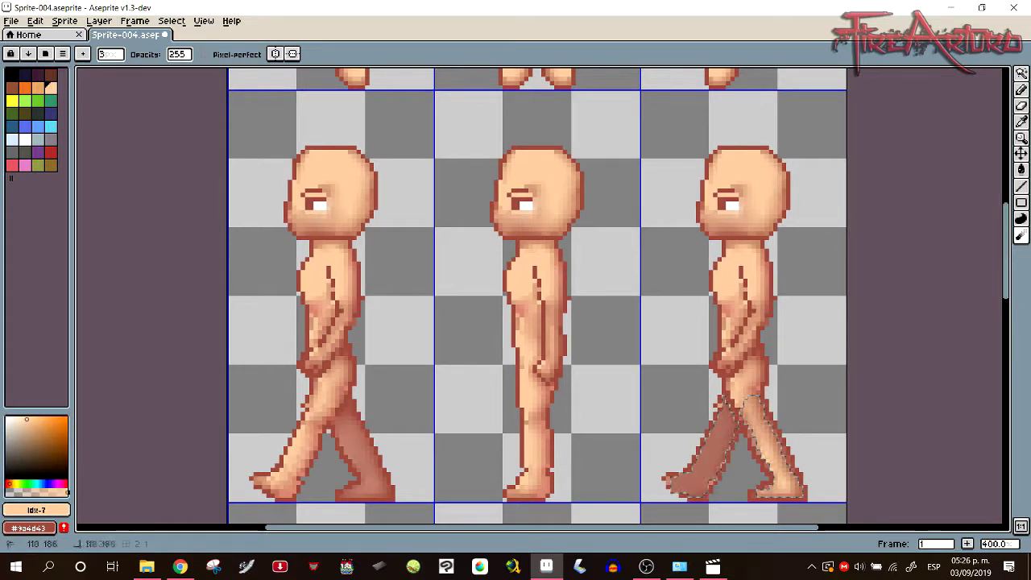
Copy the entire second row of side-view figures into the third row
key("m")
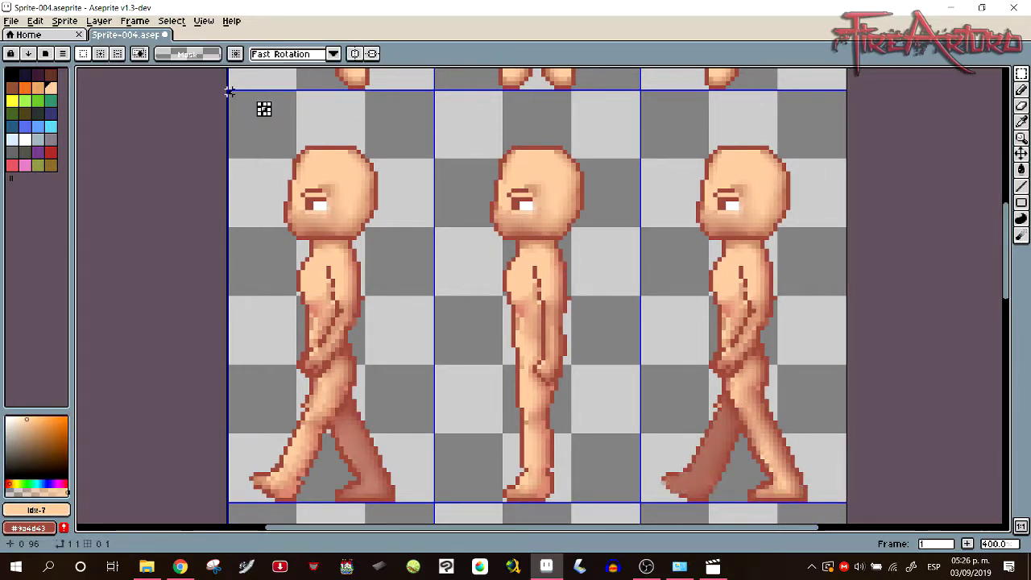
left_click_drag(262, 107, 845, 501)
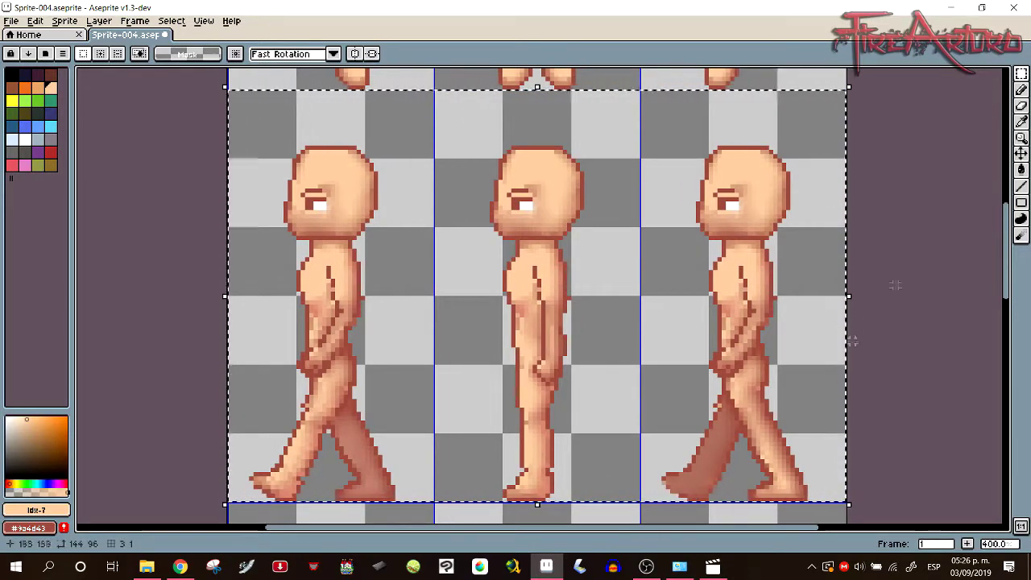
scroll(918, 278, "down", 5)
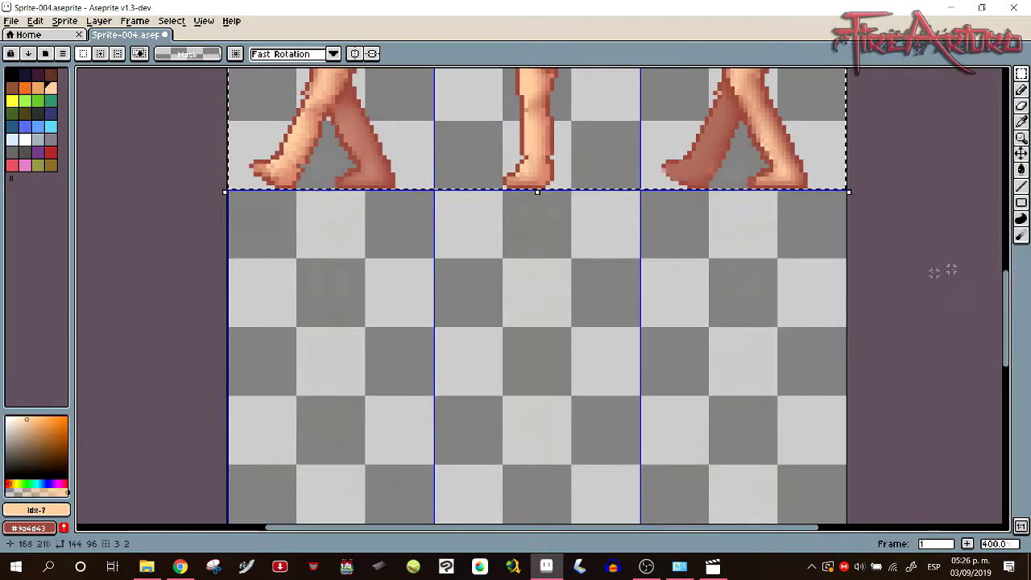
key("ctrl+v")
left_click_drag(626, 249, 642, 371)
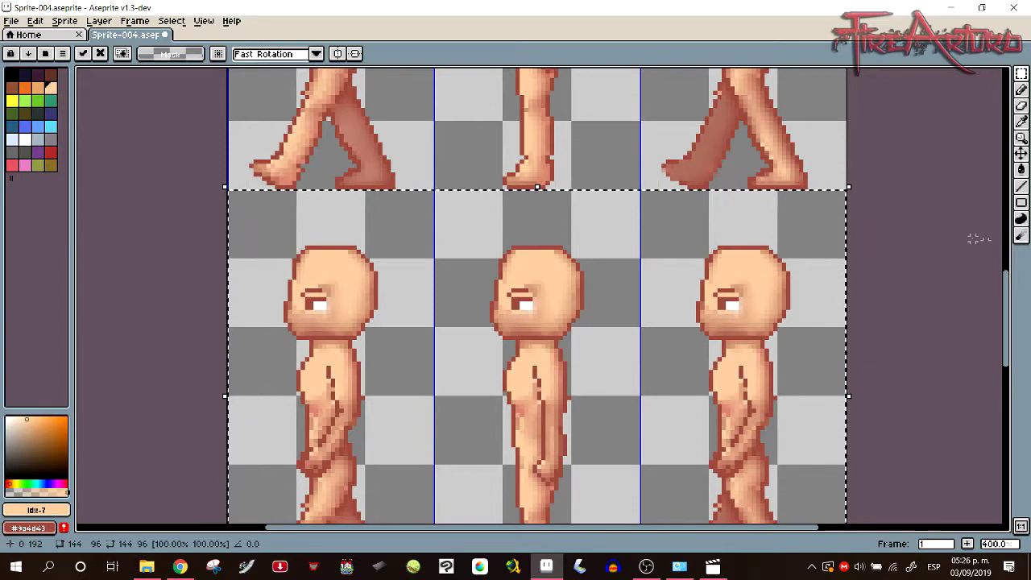
left_click_drag(1004, 277, 994, 317)
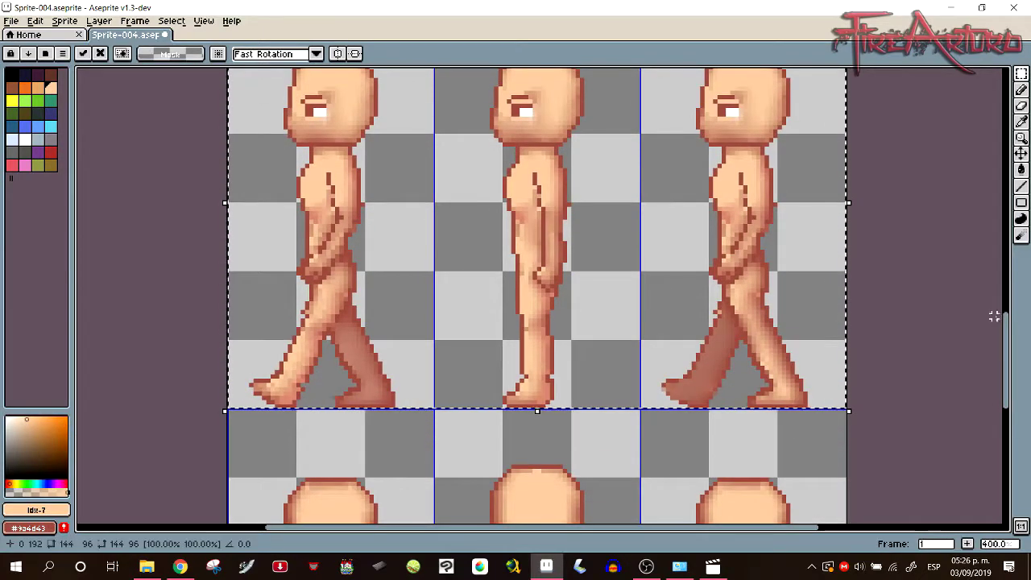
left_click(970, 299)
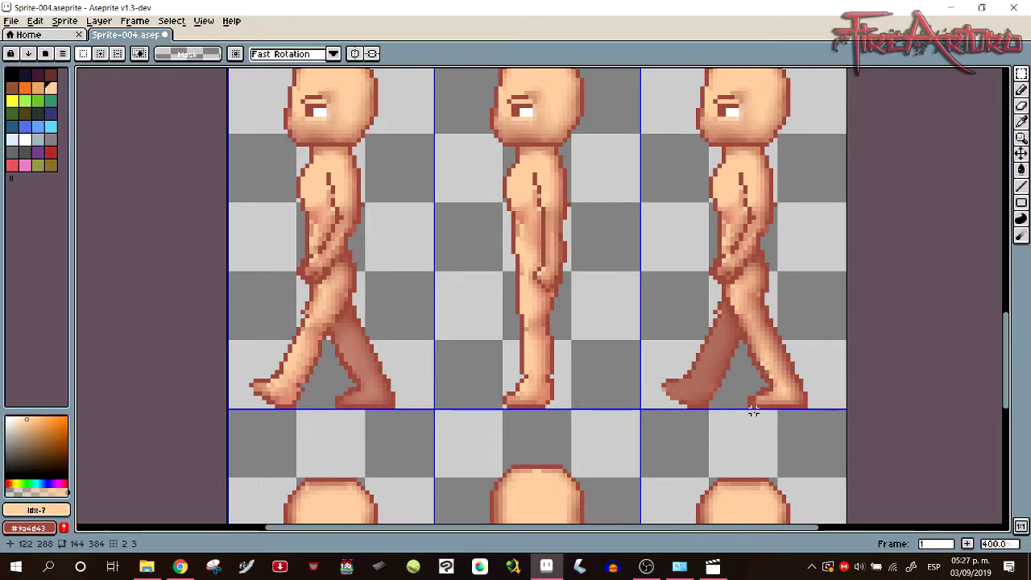
Flip the third row's three figures horizontally, deselect and save the file
left_click_drag(1007, 327, 1007, 362)
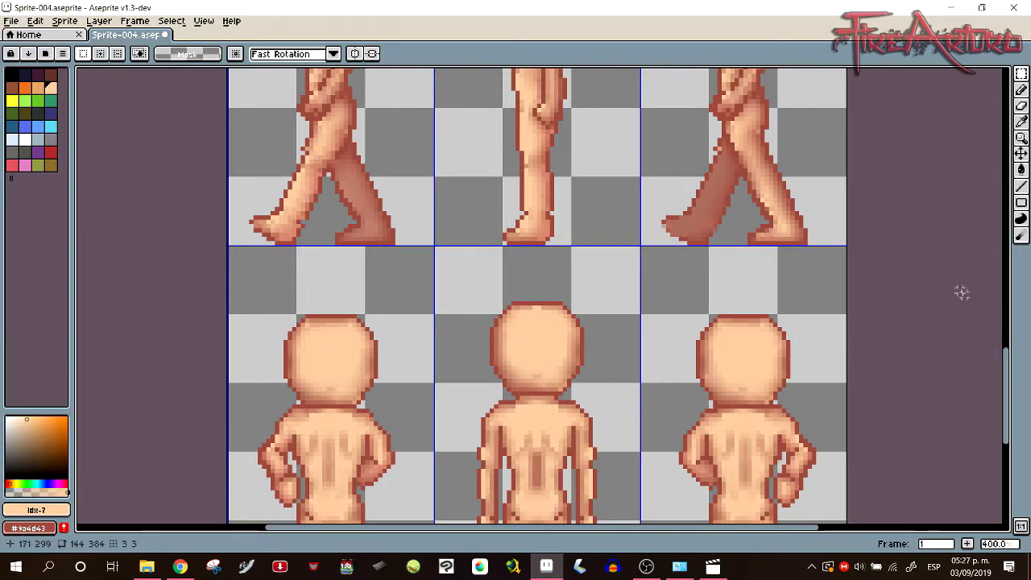
left_click_drag(1005, 363, 996, 303)
left_click_drag(842, 113, 226, 522)
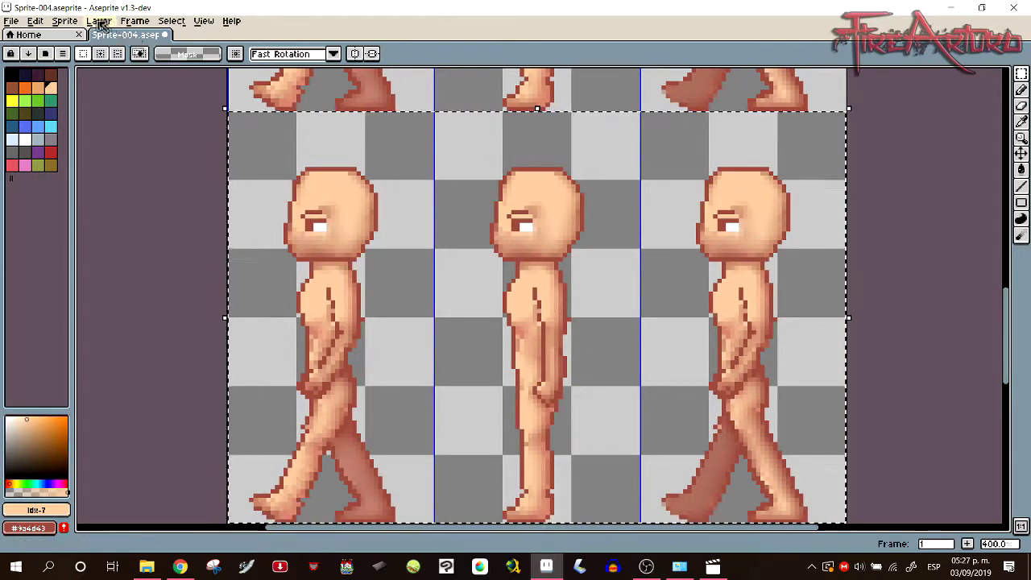
left_click(64, 21)
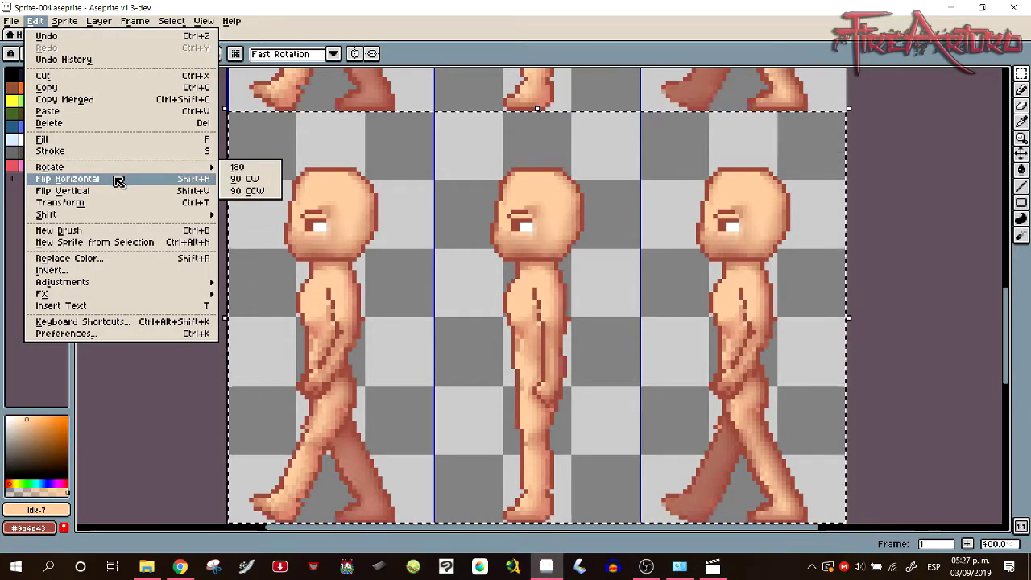
left_click(119, 179)
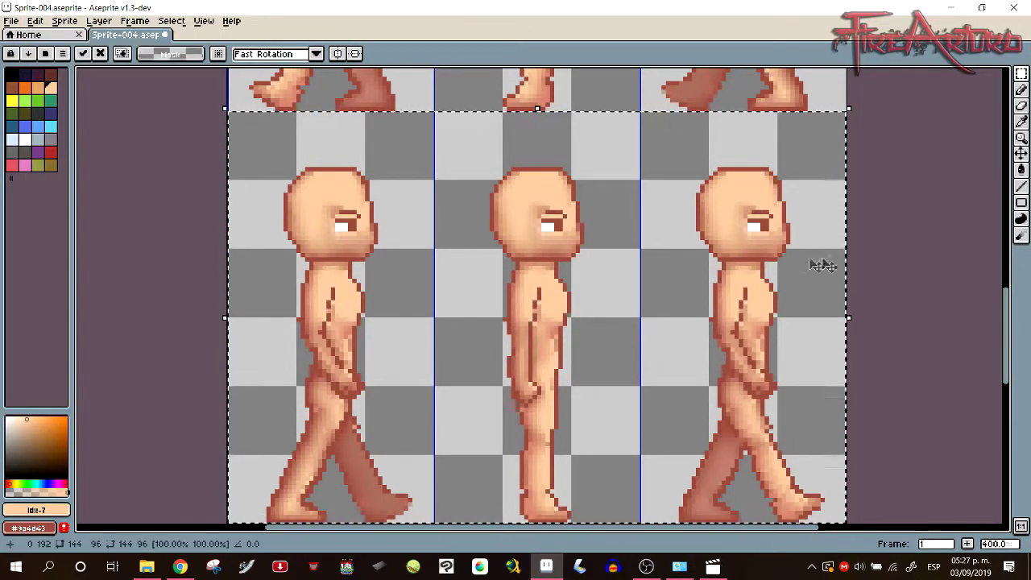
key("ctrl+d")
mouse_move(1004, 310)
left_mouse_down()
mouse_move(1004, 330)
mouse_move(1004, 314)
left_mouse_up()
key("ctrl+s")
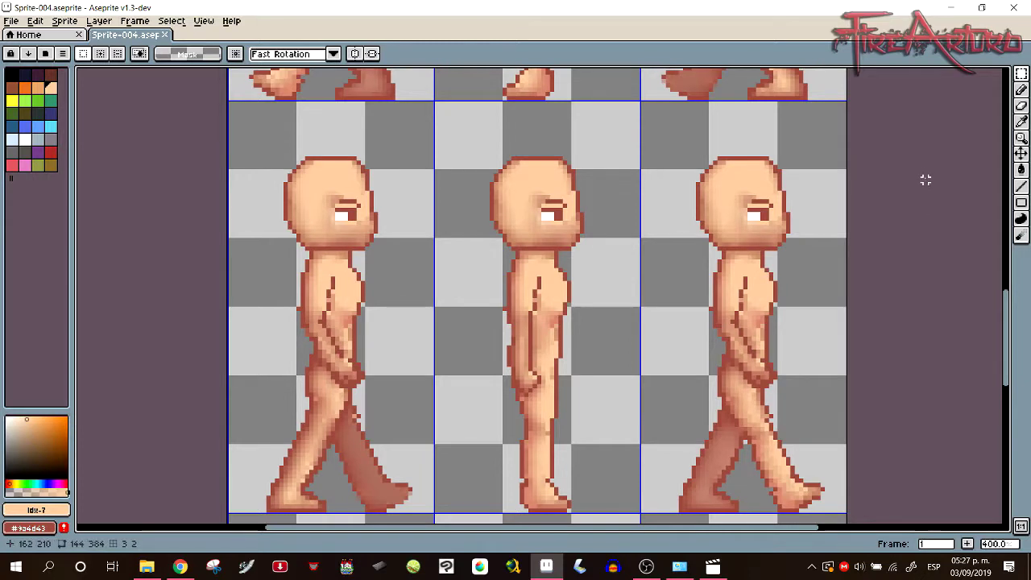
left_click(644, 566)
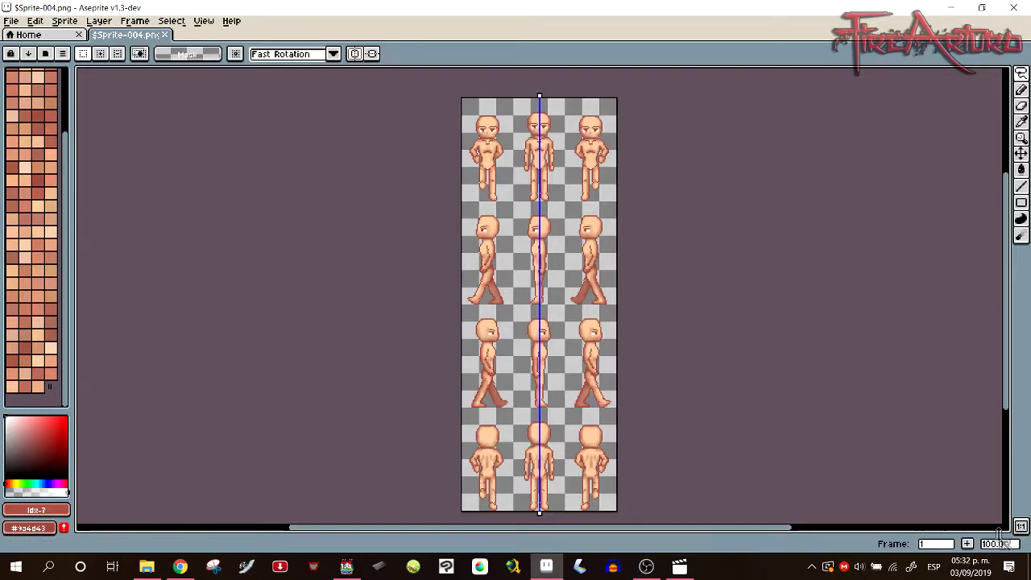
With symmetry on, lasso the outer walking figures' upper bodies in both side-view rows and move them down one pixel
left_click(995, 543)
left_click(971, 526)
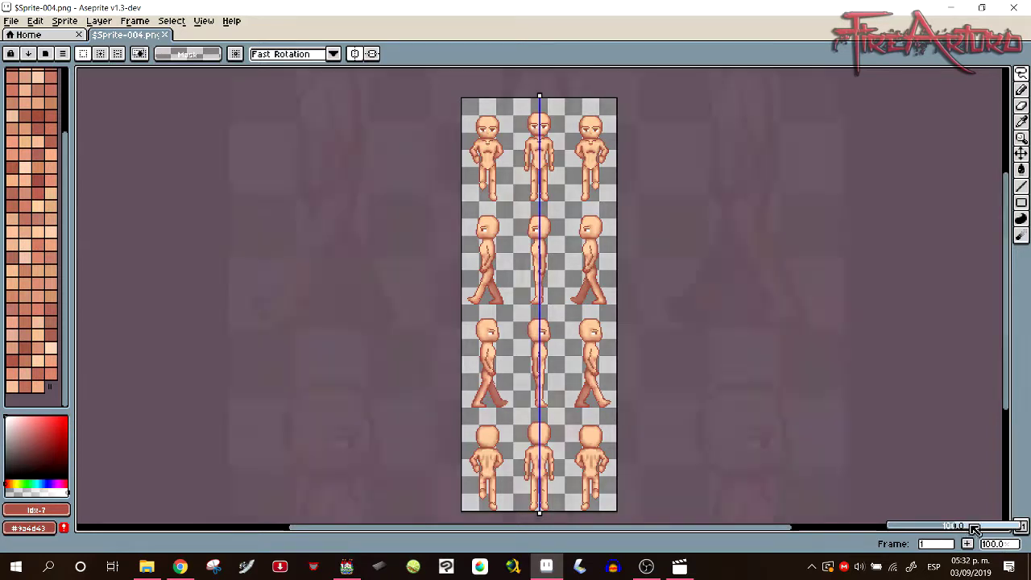
left_click_drag(1006, 260, 1006, 215)
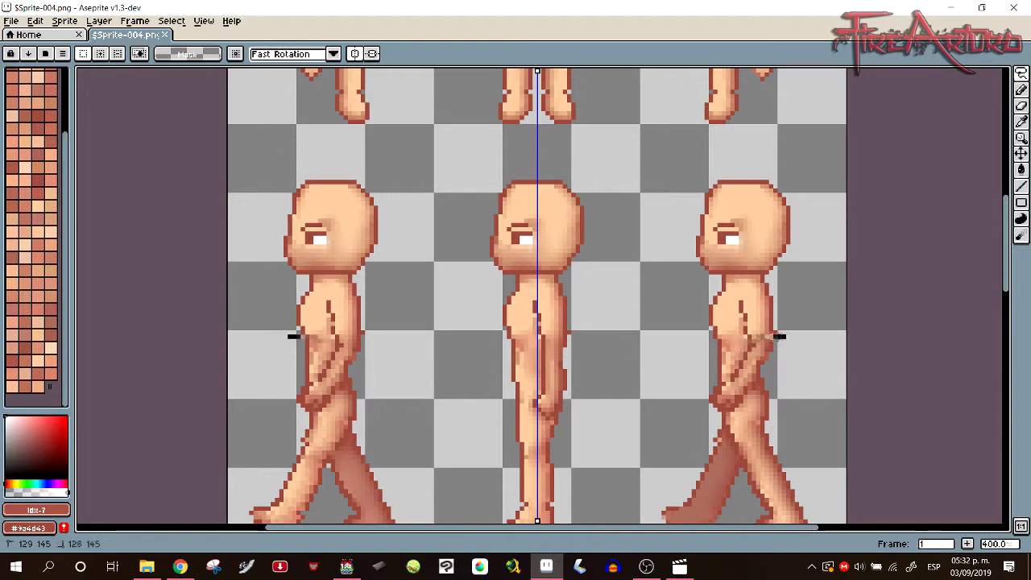
mouse_move(782, 336)
left_mouse_down()
mouse_move(691, 195)
mouse_move(805, 322)
left_mouse_up()
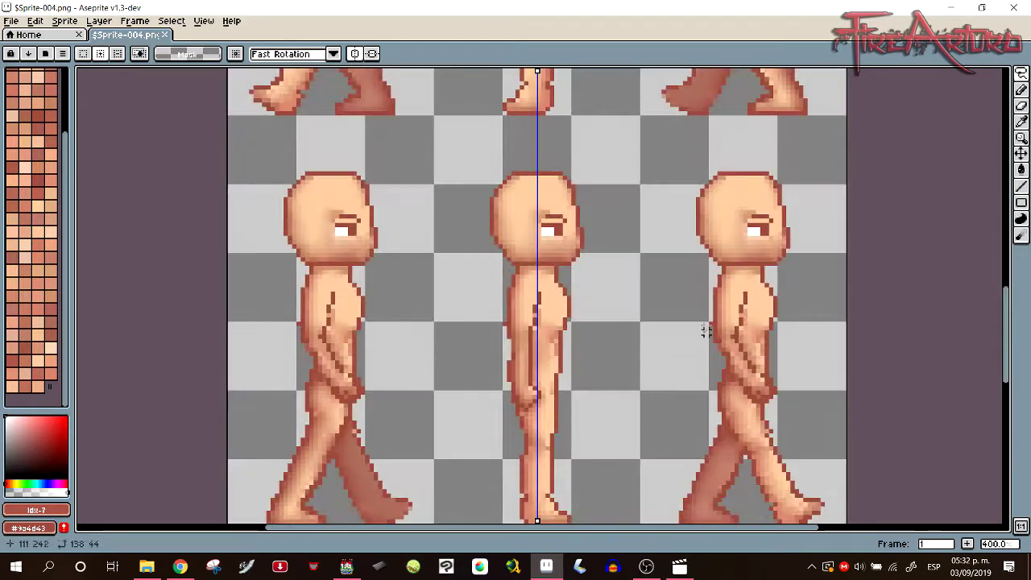
left_click_drag(706, 331, 795, 327)
key("ctrl+z")
mouse_move(703, 332)
left_mouse_down()
mouse_move(811, 185)
mouse_move(691, 167)
mouse_move(655, 232)
left_mouse_up()
key("ctrl+z")
left_click_drag(1006, 316, 1009, 206)
key("Down")
left_click(947, 274)
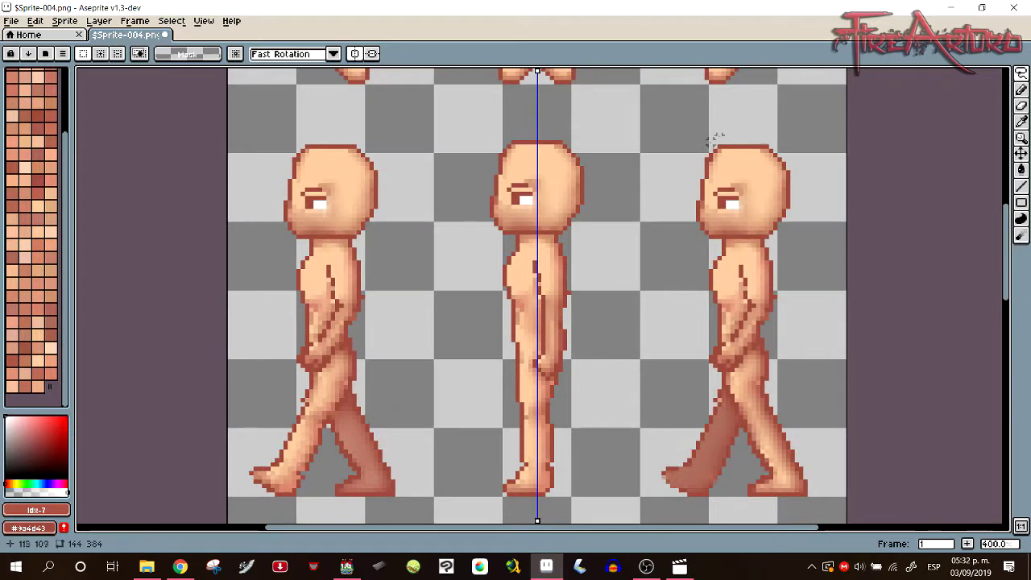
Lasso the outer walking figures' heads in both side-view rows and move them down one pixel
mouse_move(751, 237)
left_mouse_down()
mouse_move(804, 110)
mouse_move(851, 177)
left_mouse_up()
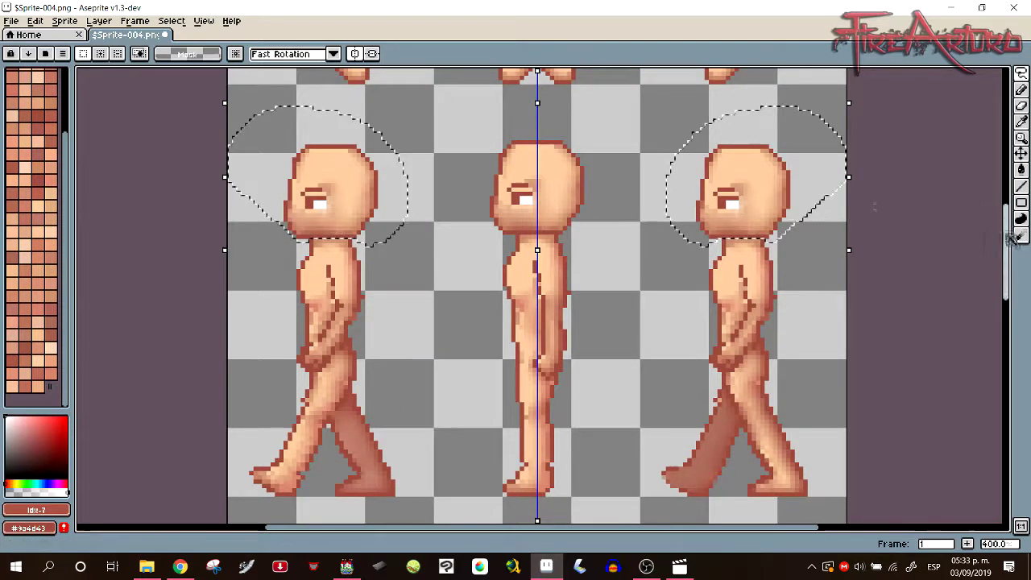
left_click_drag(1008, 234, 1006, 306)
left_click_drag(762, 317, 675, 239)
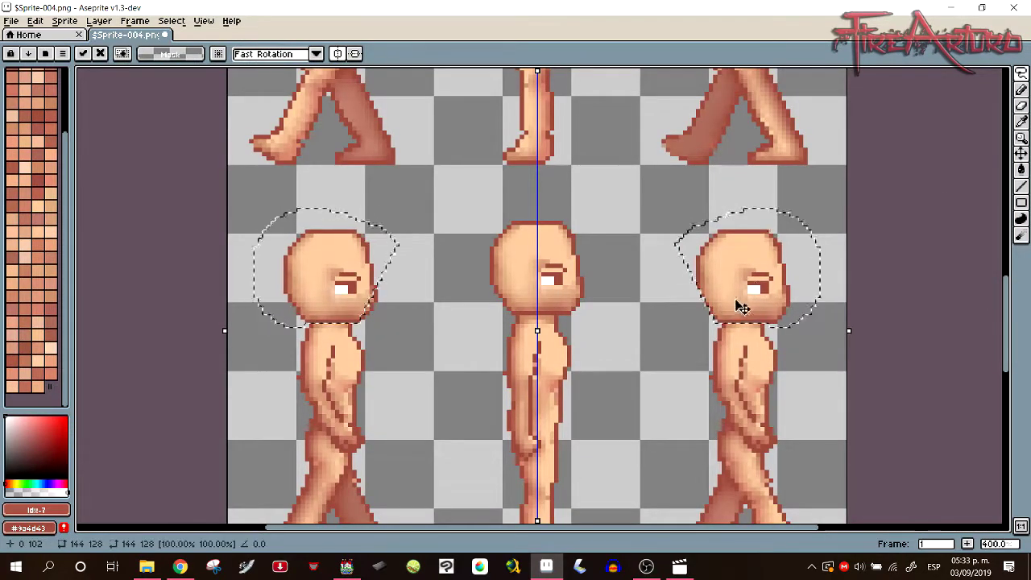
Deselect the outer figures' heads and save the sprite sheet
left_click_drag(685, 283, 717, 310)
key("ctrl+d")
key("ctrl+s")
Switch to RPG Maker MV and reassign the $Sprite-004 sheet as the first actor's character image in the database
left_click(347, 566)
left_click(646, 566)
left_click(346, 566)
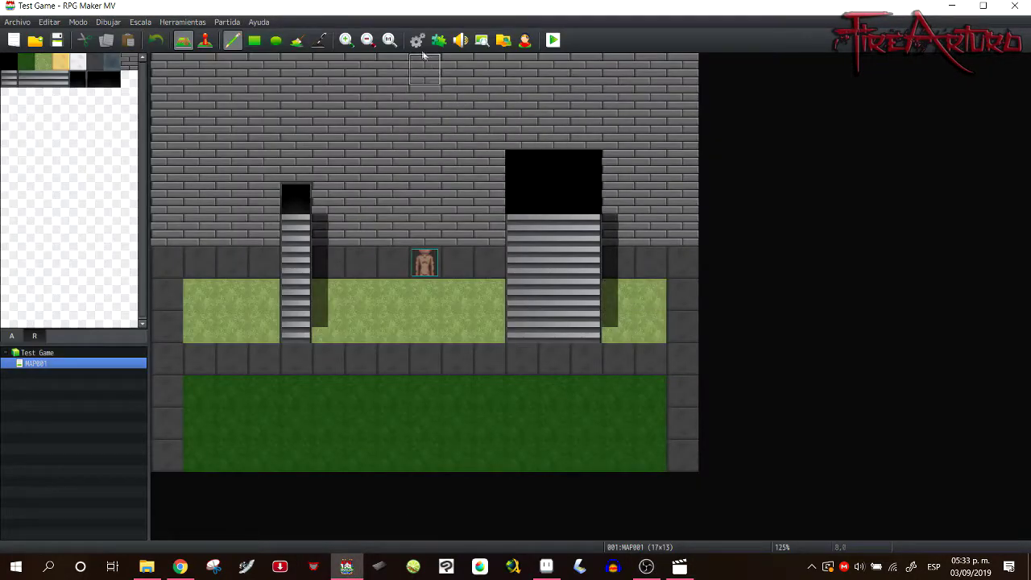
key("F9")
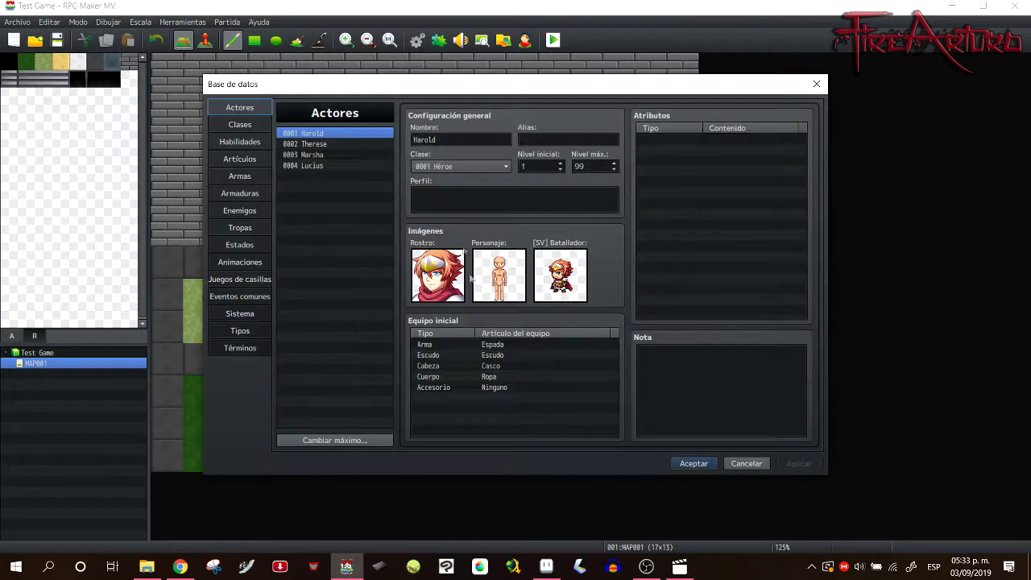
double_click(508, 283)
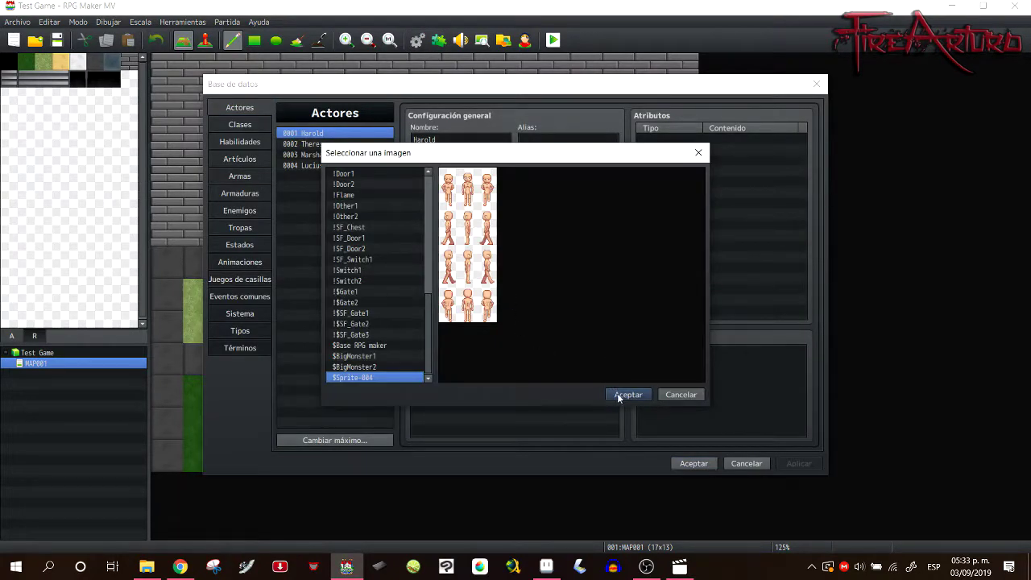
left_click(618, 397)
left_click(687, 464)
Launch a playtest of the project in a maximized window and start a new game
left_click(553, 41)
left_click(469, 312)
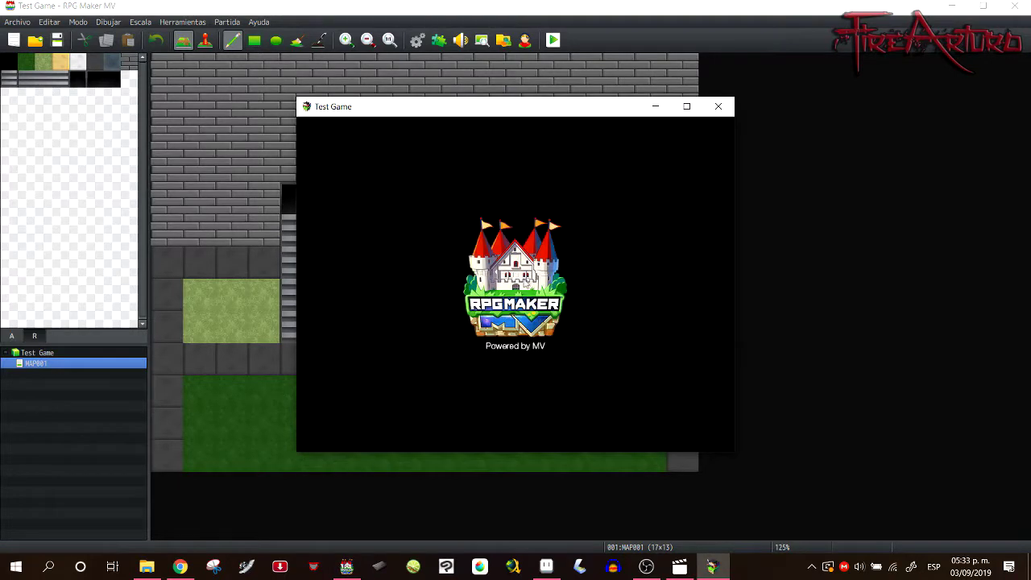
left_click(687, 106)
left_click(545, 368)
Walk the character around the map in all four directions to examine the front, side and back walking animations
key("Down")
key("Down")
key("Right")
key("Left")
key("Left")
key("Left")
key("Left")
key("Down")
key("Left")
key("Right")
key("Right")
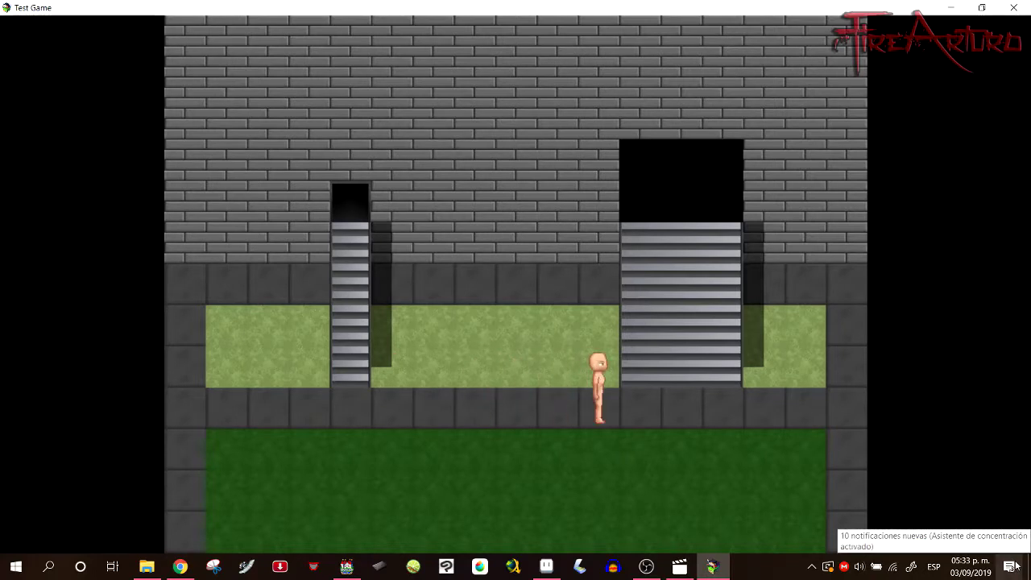
key("Right")
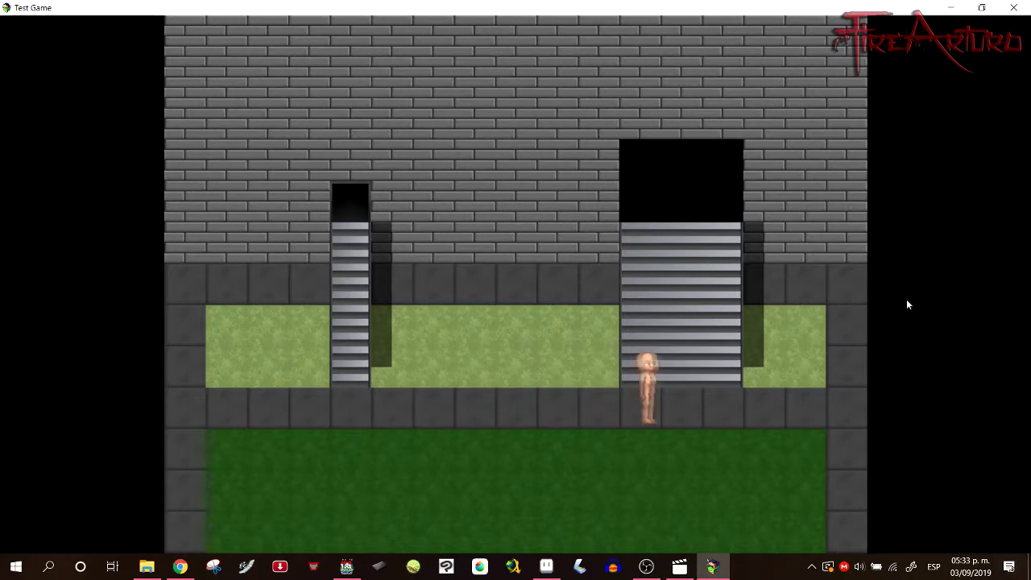
key("Left")
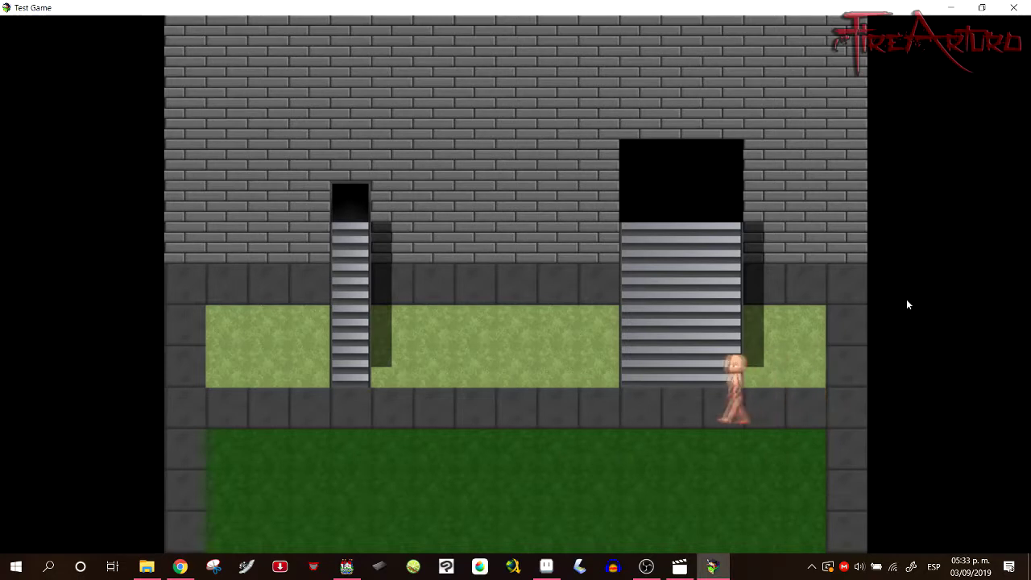
key("Left")
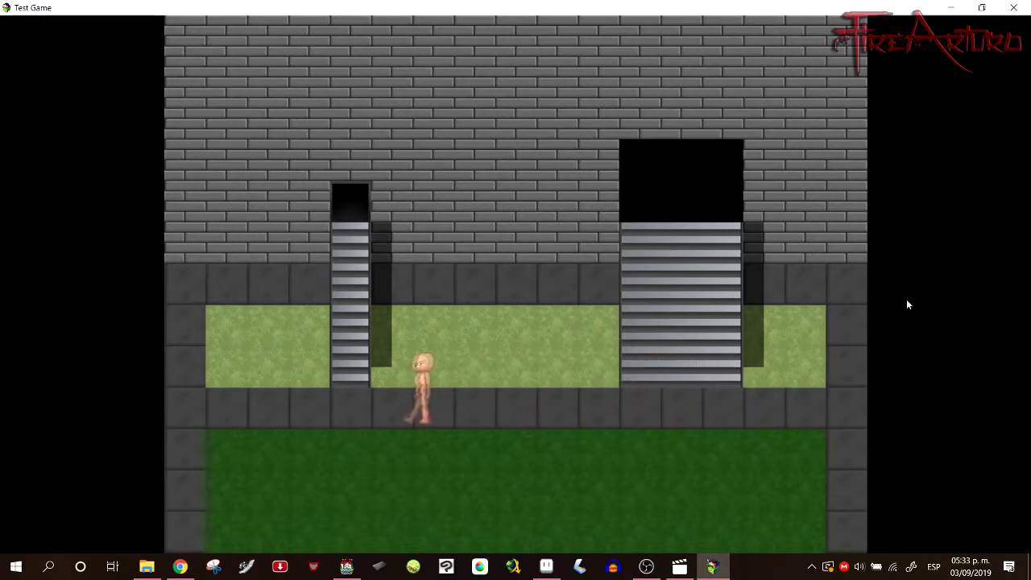
key("Right")
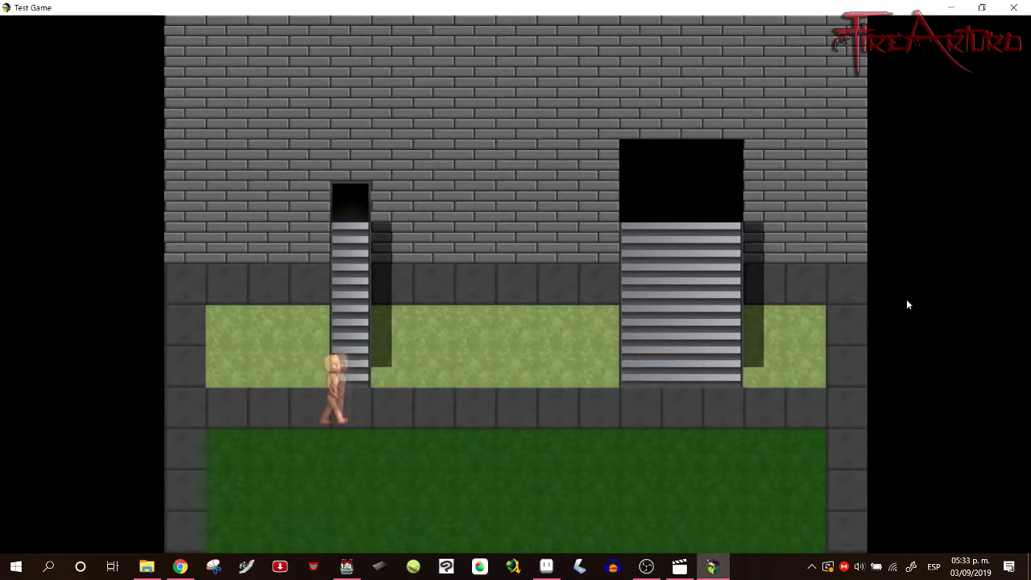
key("Down")
key("Up")
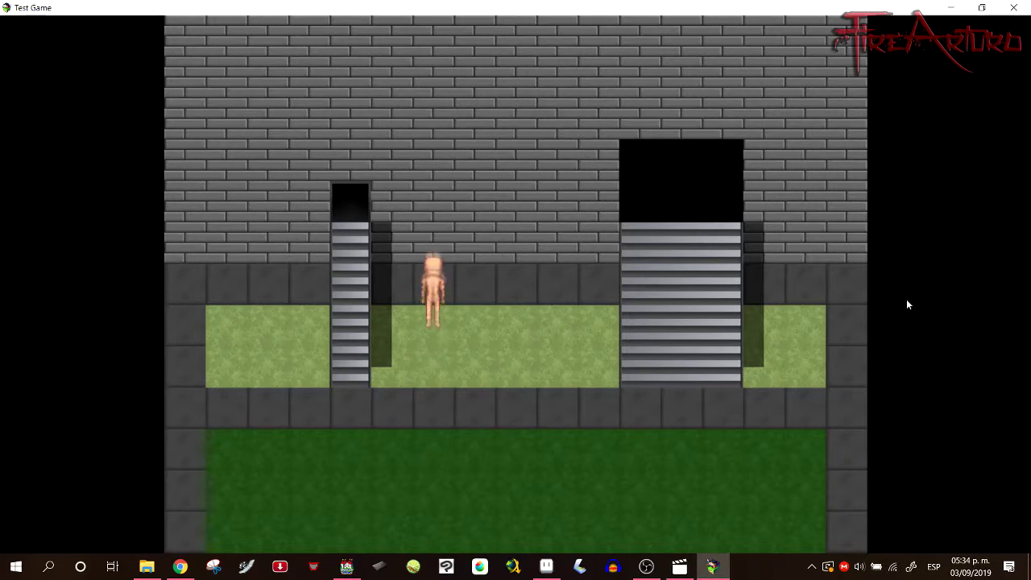
key("Left")
key("Down")
key("Right")
key("Down")
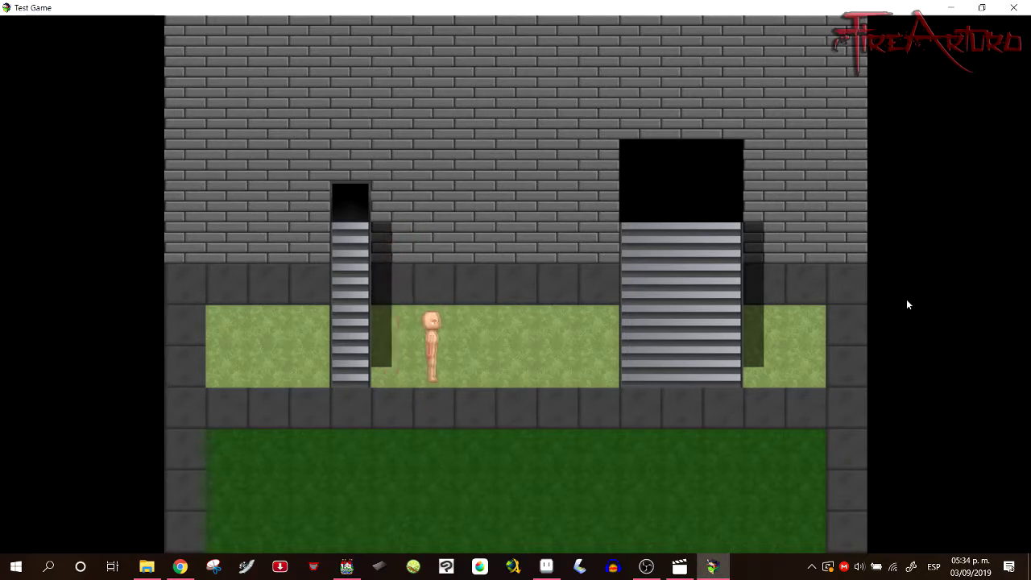
key("Up")
key("Right")
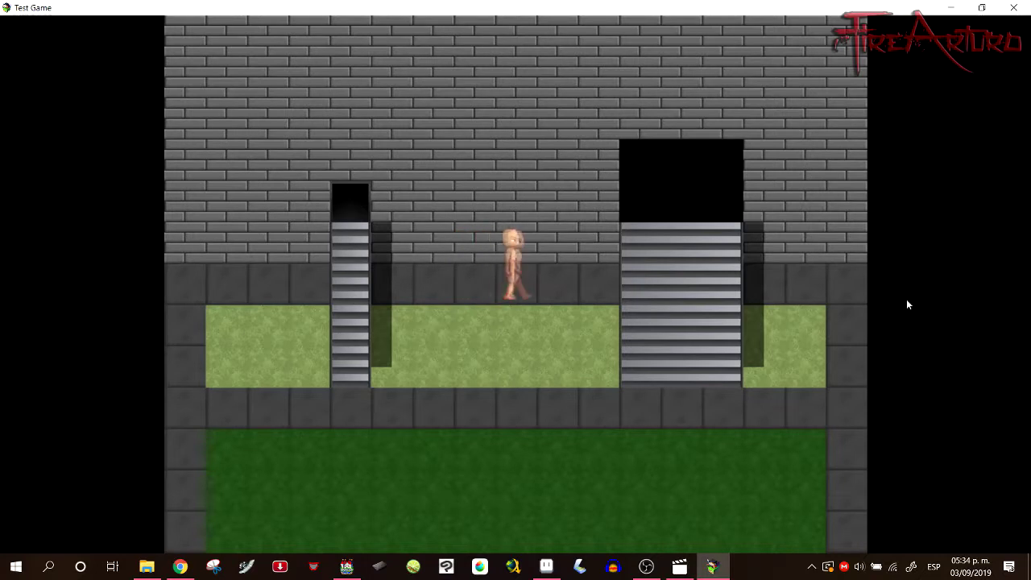
key("Right")
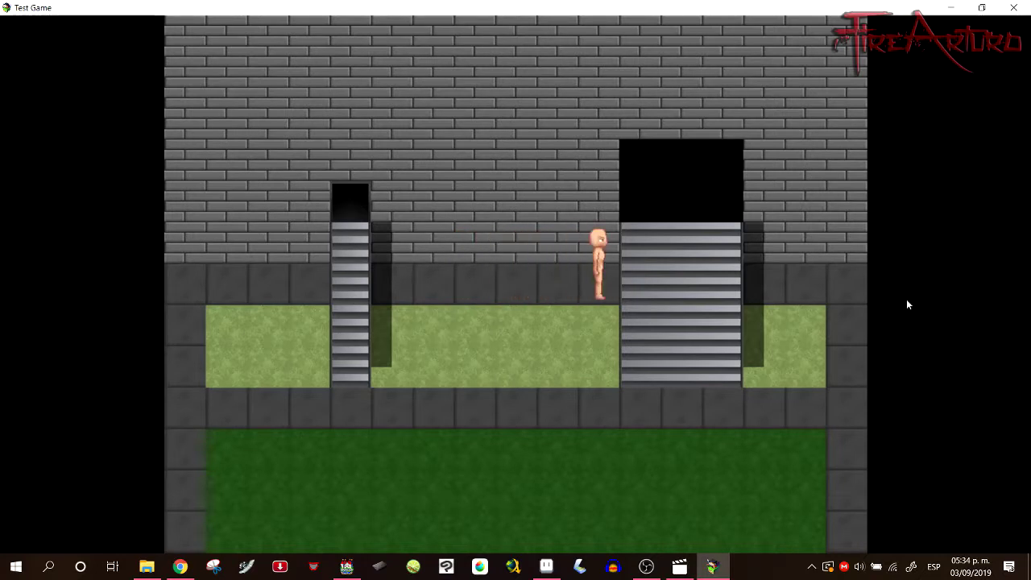
key("Down")
key("Left")
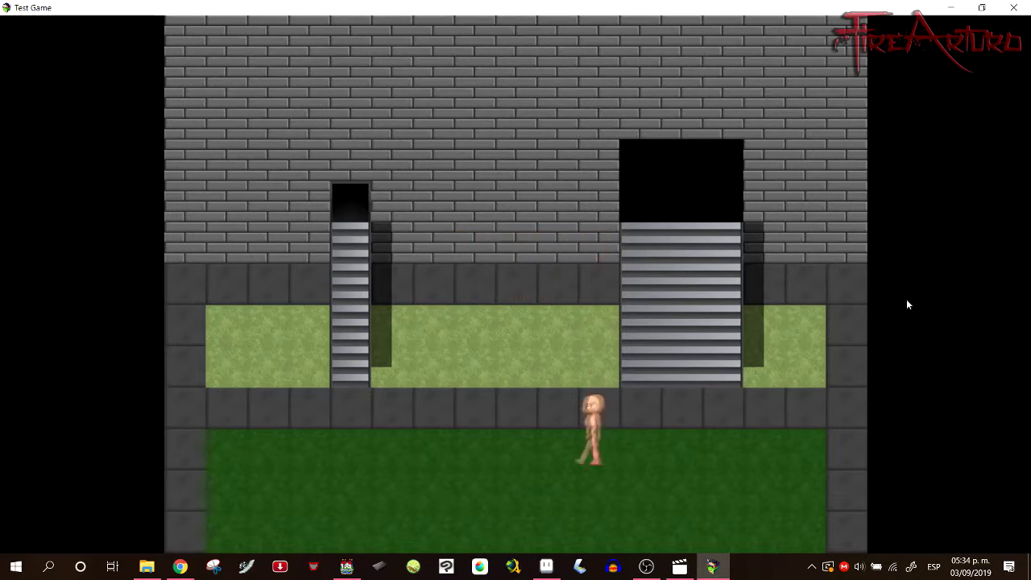
key("Left")
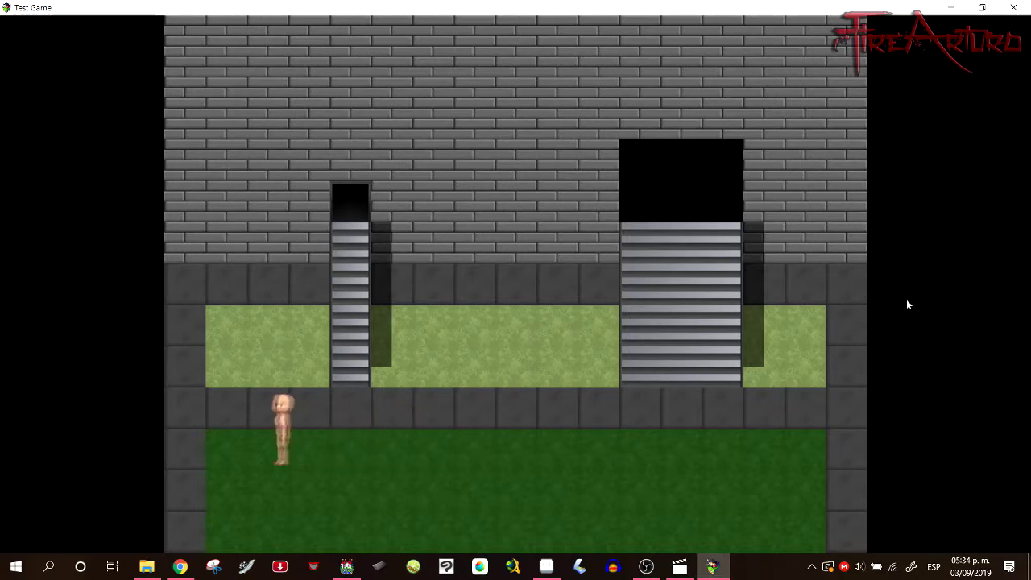
key("Right")
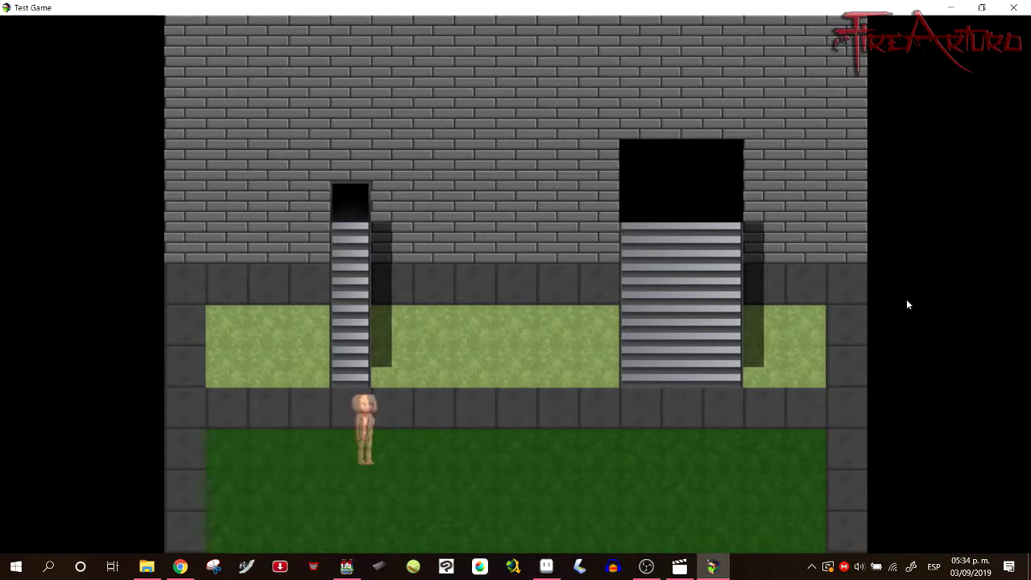
key("Right")
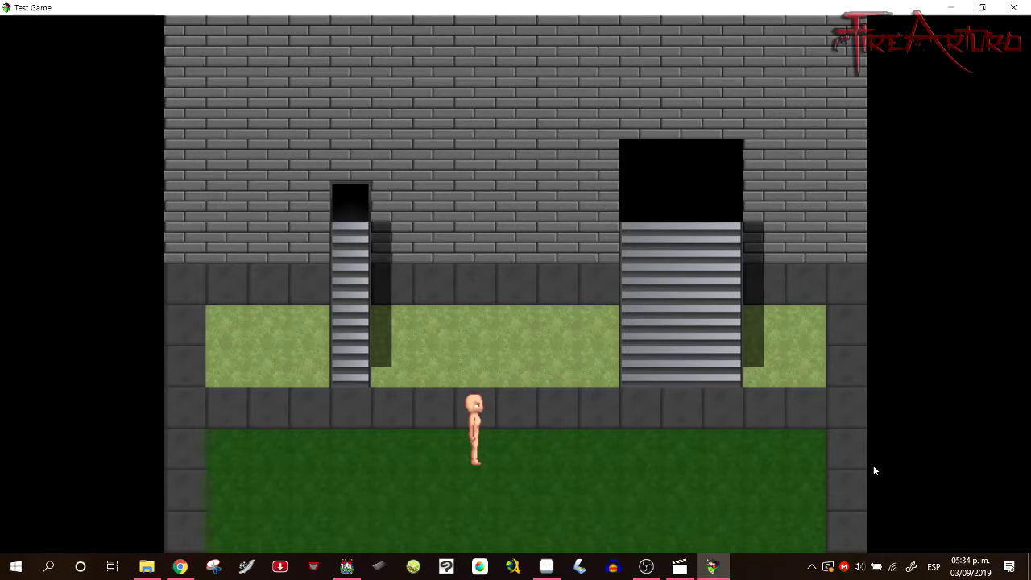
Send the character to several chosen tiles on the two lawns to check its movement, and close the playtest
left_click(594, 455)
left_click(679, 488)
left_click(515, 487)
left_click(516, 356)
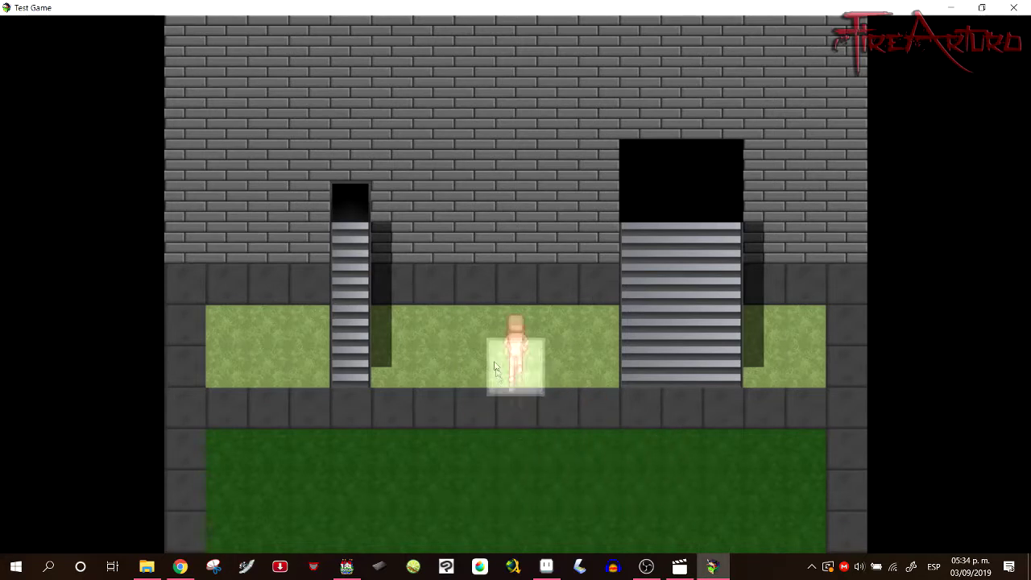
left_click(441, 326)
left_click(475, 372)
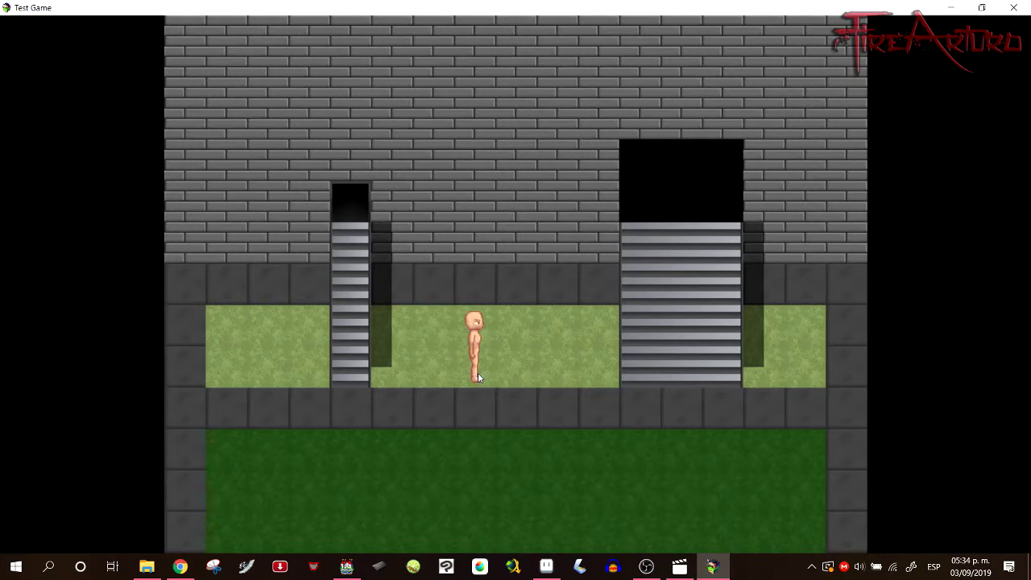
left_click(486, 448)
left_click(1016, 8)
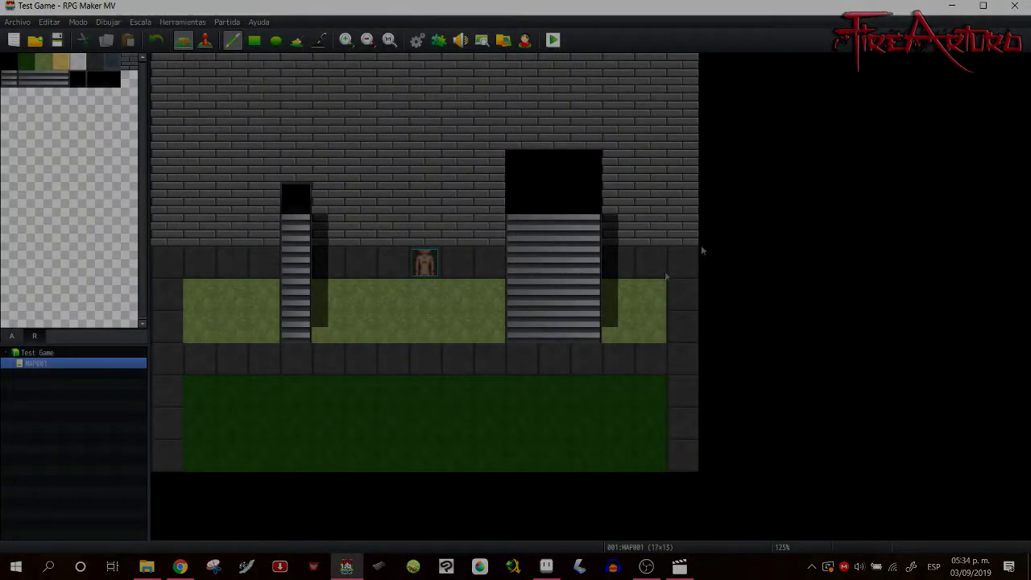